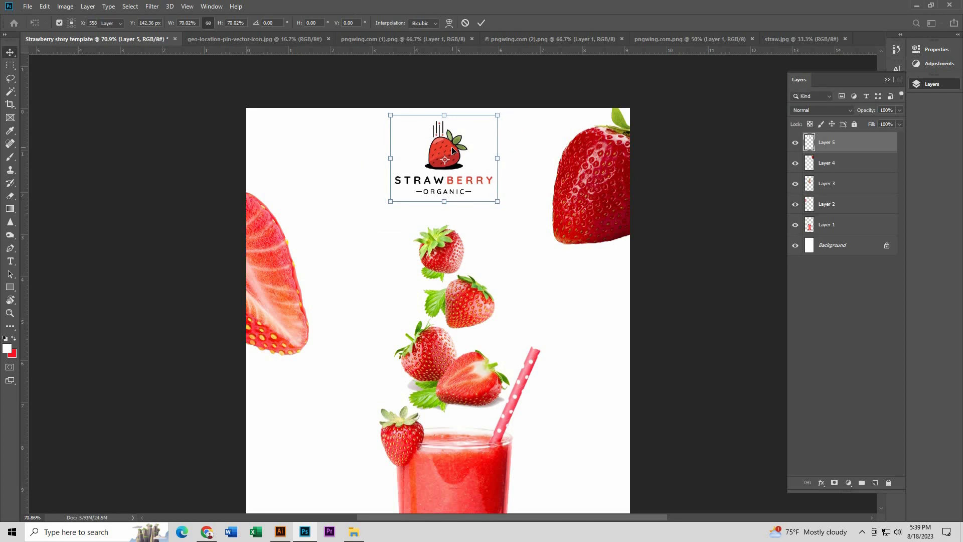
Step: Centre the Strawberry Organic logo horizontally on the canvas
{"action": "key", "text": "ctrl+0"}
{"action": "key", "text": "ctrl+a"}
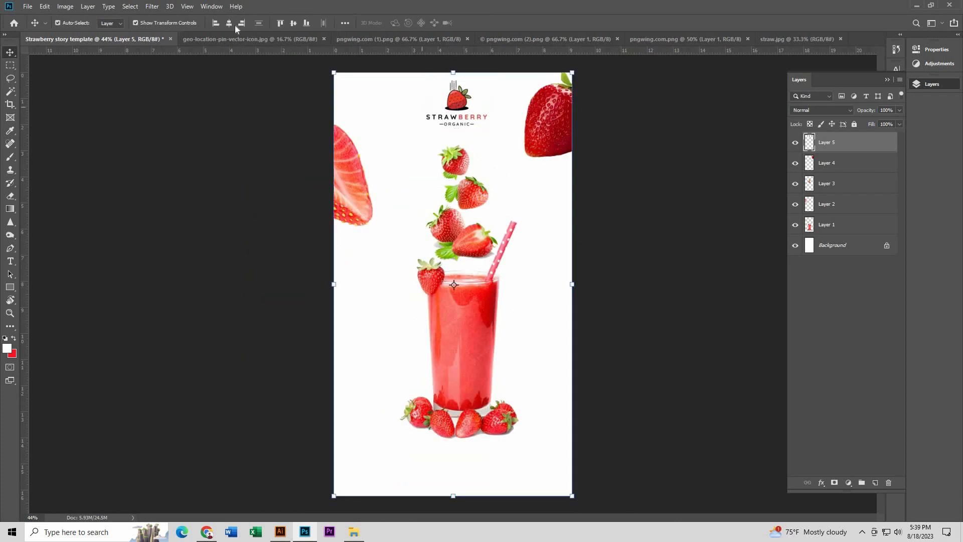
{"action": "left_click", "coordinate": [231, 23]}
{"action": "key", "text": "ctrl+d"}
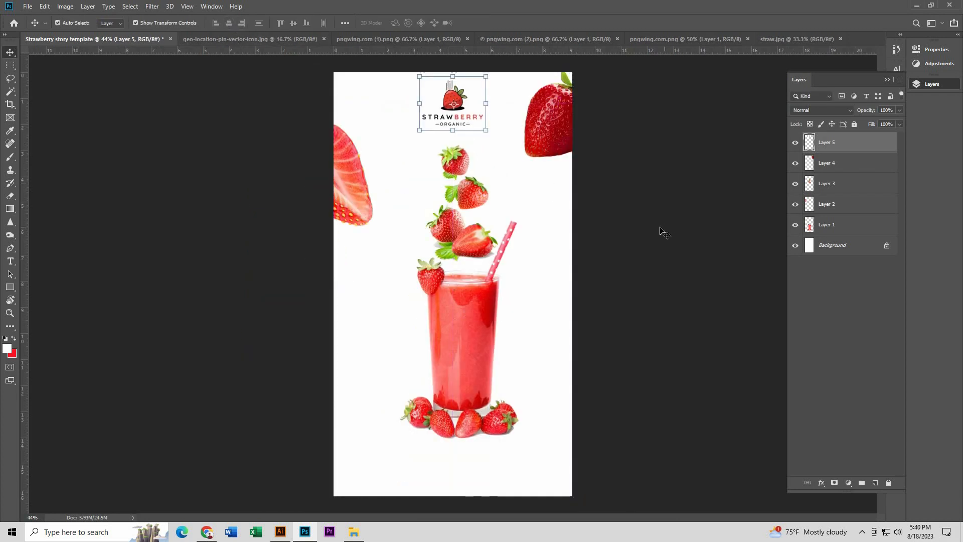
{"action": "left_click", "coordinate": [660, 229]}
Step: Nudge the juice glass layer slightly lower on the canvas
{"action": "scroll", "coordinate": [498, 321], "scroll_direction": "down", "scroll_amount": 3}
{"action": "scroll", "coordinate": [497, 321], "scroll_direction": "up", "scroll_amount": 2}
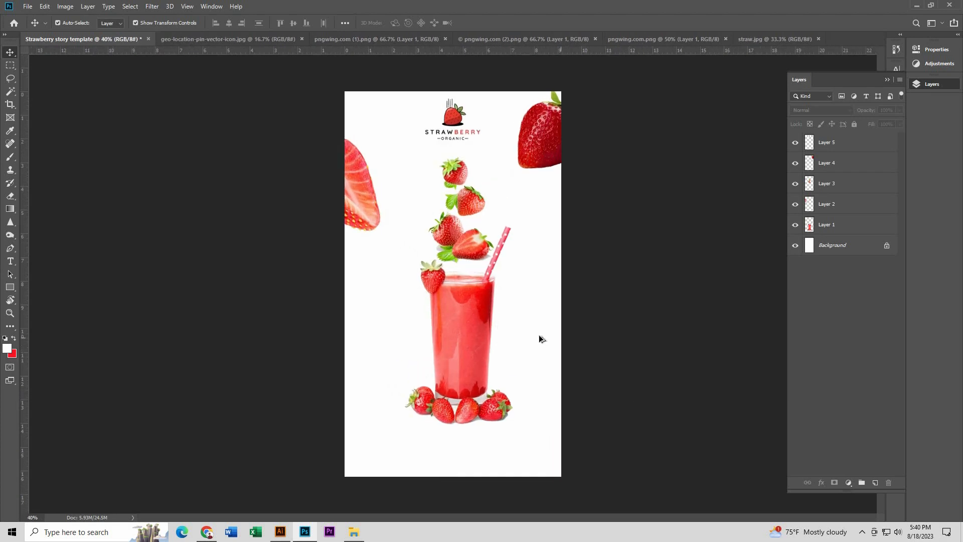
{"action": "scroll", "coordinate": [507, 319], "scroll_direction": "up", "scroll_amount": 2}
{"action": "left_click_drag", "start_coordinate": [474, 309], "coordinate": [473, 314]}
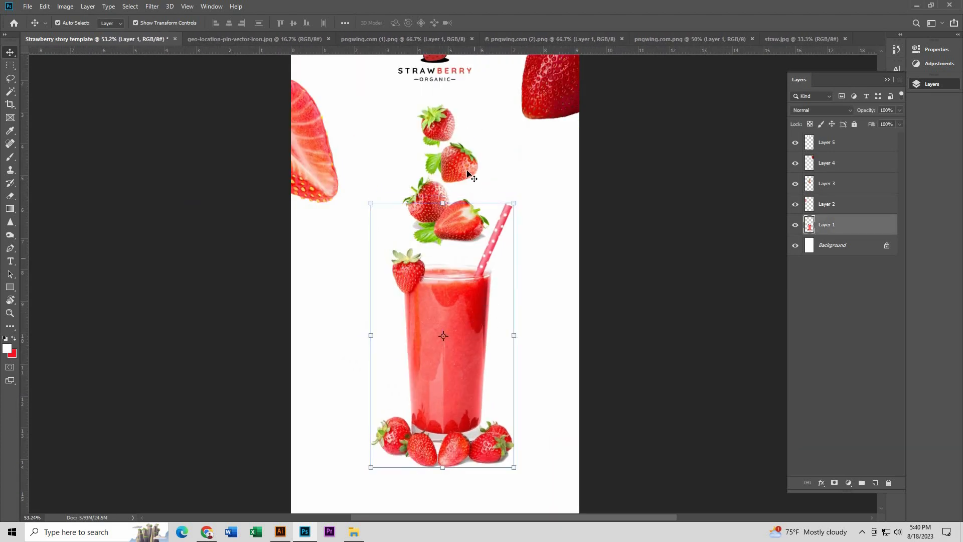
Step: Lasso the lower two strawberries in the falling strawberries layer and delete them
{"action": "left_click", "coordinate": [473, 176]}
{"action": "scroll", "coordinate": [459, 90], "scroll_direction": "up", "scroll_amount": 3}
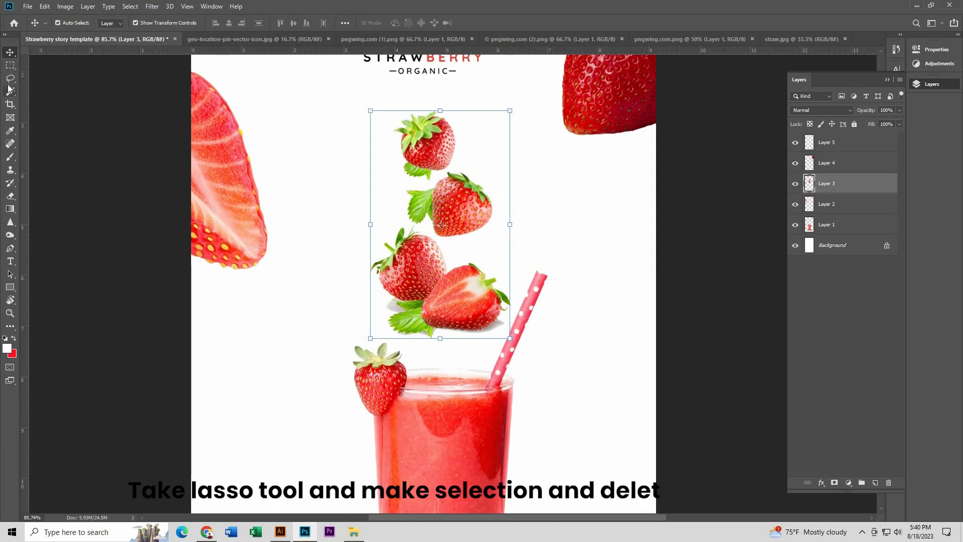
{"action": "left_click", "coordinate": [10, 78]}
{"action": "scroll", "coordinate": [482, 251], "scroll_direction": "up", "scroll_amount": 2}
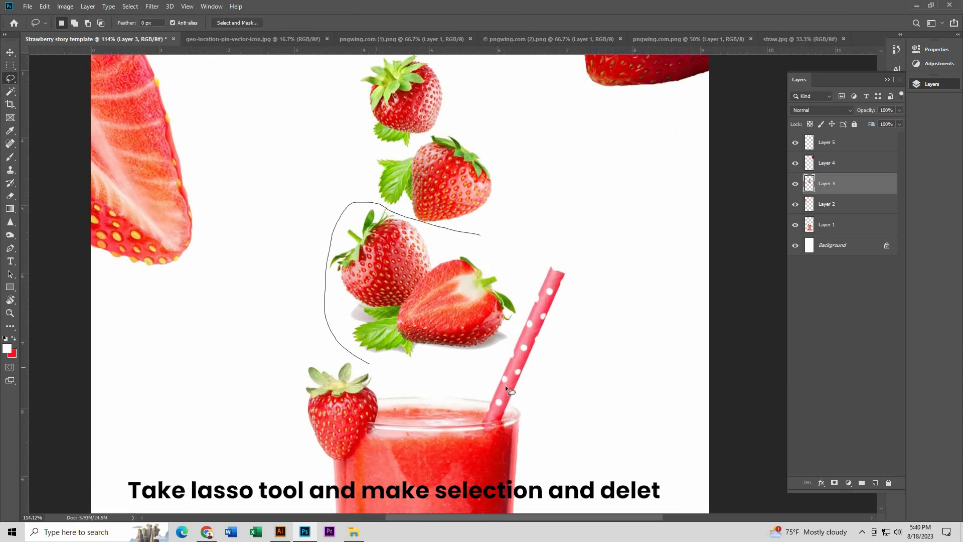
{"action": "mouse_move", "coordinate": [506, 386]}
{"action": "left_mouse_down"}
{"action": "mouse_move", "coordinate": [570, 334]}
{"action": "mouse_move", "coordinate": [513, 248]}
{"action": "mouse_move", "coordinate": [468, 232]}
{"action": "left_mouse_up"}
{"action": "key", "text": "Delete"}
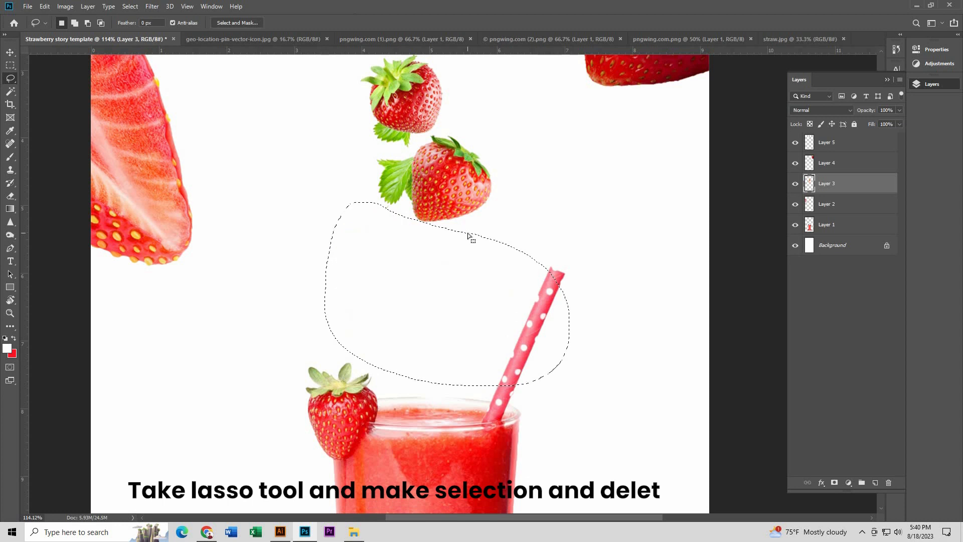
{"action": "key", "text": "ctrl+d"}
Step: Duplicate the layer with the two remaining strawberries and place the copy down and to the left of the original
{"action": "key", "text": "v"}
{"action": "left_click_drag", "start_coordinate": [462, 188], "coordinate": [307, 296]}
{"action": "scroll", "coordinate": [297, 272], "scroll_direction": "up", "scroll_amount": 6}
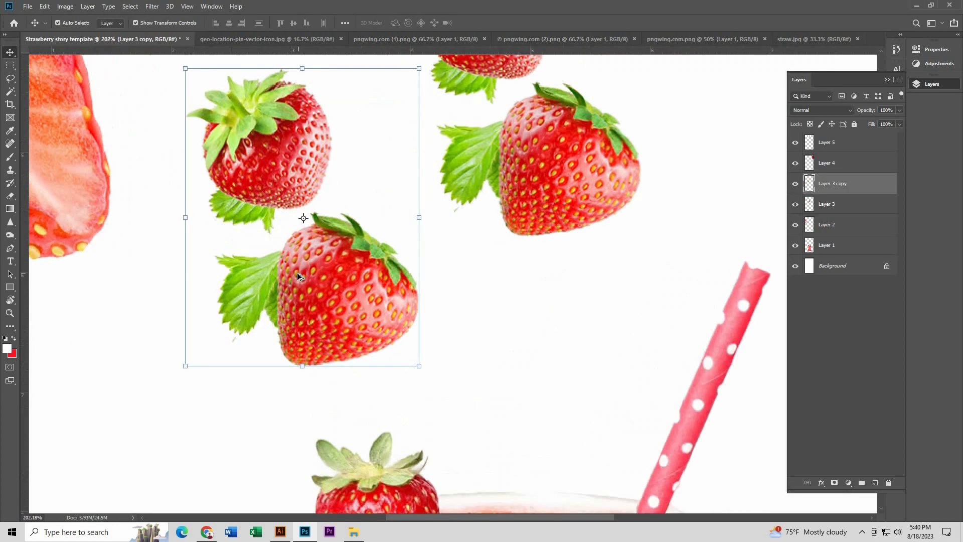
Step: Lasso the upper strawberry with its leaf in the duplicated layer and delete it
{"action": "left_click", "coordinate": [10, 79]}
{"action": "scroll", "coordinate": [435, 291], "scroll_direction": "down", "scroll_amount": 3}
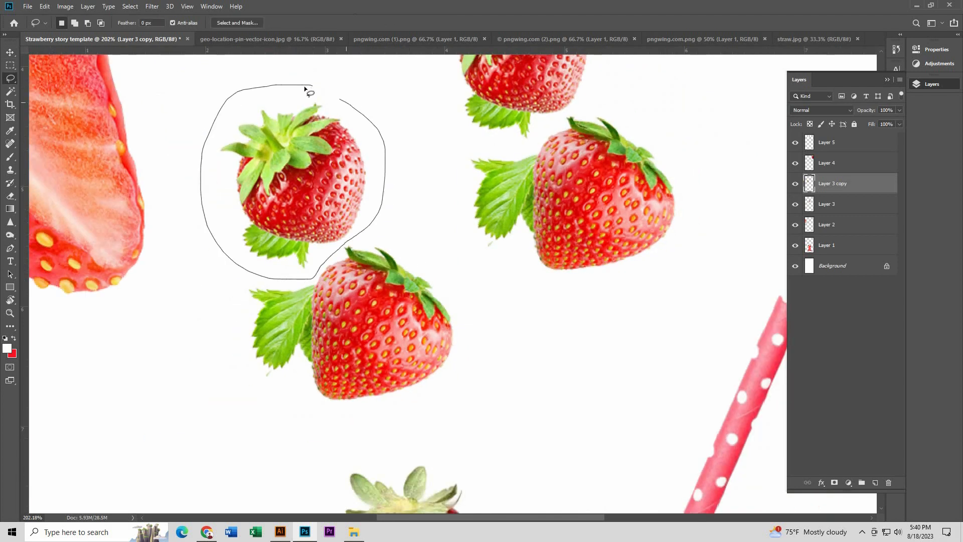
{"action": "left_click_drag", "start_coordinate": [305, 89], "coordinate": [303, 86]}
{"action": "key", "text": "Delete"}
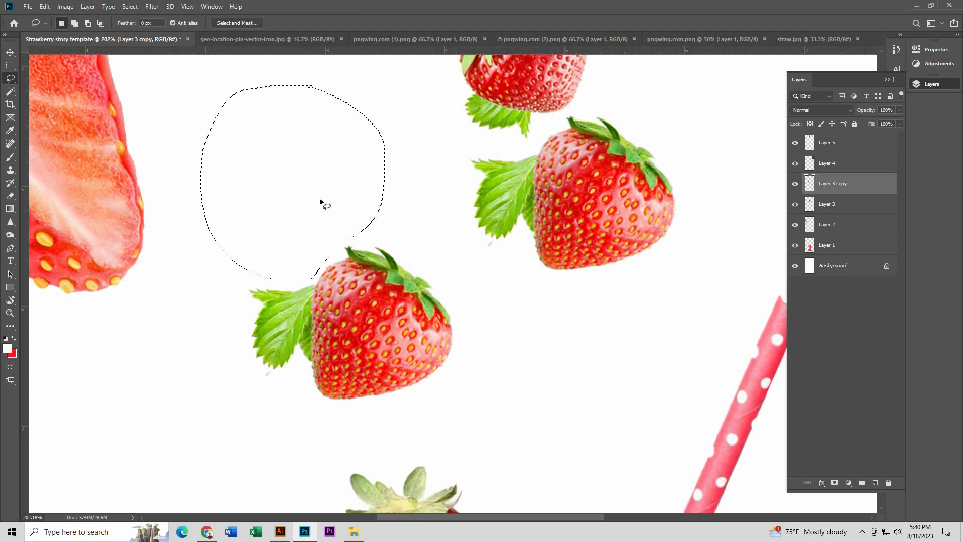
{"action": "key", "text": "ctrl+d"}
Step: Lasso the green leaf beside the duplicated strawberry, delete it and clear the selection
{"action": "scroll", "coordinate": [310, 241], "scroll_direction": "down", "scroll_amount": 2}
{"action": "scroll", "coordinate": [310, 242], "scroll_direction": "up", "scroll_amount": 4}
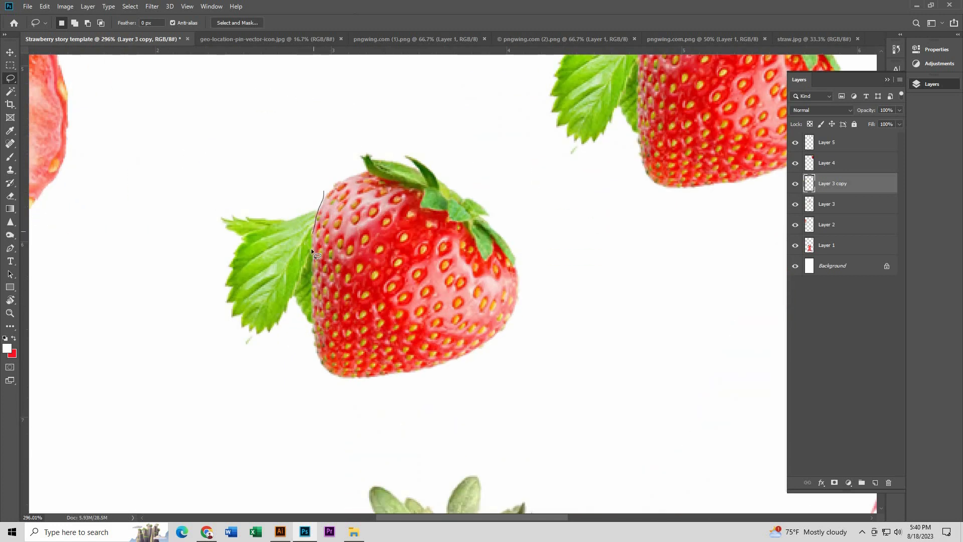
{"action": "mouse_move", "coordinate": [284, 386]}
{"action": "left_mouse_down"}
{"action": "mouse_move", "coordinate": [203, 356]}
{"action": "mouse_move", "coordinate": [213, 148]}
{"action": "mouse_move", "coordinate": [277, 160]}
{"action": "mouse_move", "coordinate": [326, 192]}
{"action": "left_mouse_up"}
{"action": "key", "text": "Delete"}
{"action": "key", "text": "Return"}
{"action": "left_click", "coordinate": [469, 198]}
{"action": "left_click", "coordinate": [421, 227]}
{"action": "mouse_move", "coordinate": [273, 376]}
{"action": "left_mouse_down"}
{"action": "mouse_move", "coordinate": [185, 340]}
{"action": "mouse_move", "coordinate": [252, 154]}
{"action": "mouse_move", "coordinate": [326, 192]}
{"action": "left_mouse_up"}
{"action": "key", "text": "Delete"}
{"action": "left_click", "coordinate": [130, 6]}
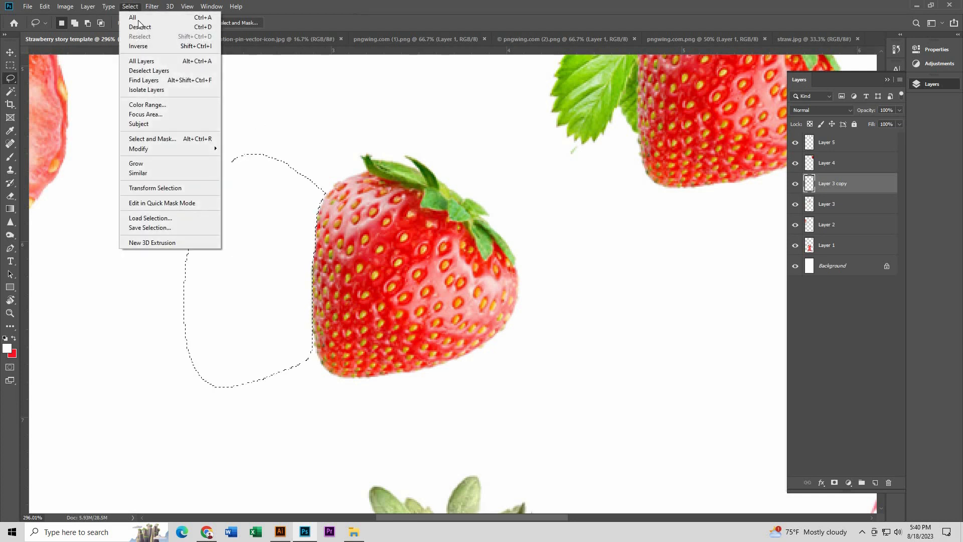
{"action": "left_click", "coordinate": [134, 26]}
Step: Move the leafless strawberry to just above the rim of the juice glass
{"action": "left_click", "coordinate": [10, 52]}
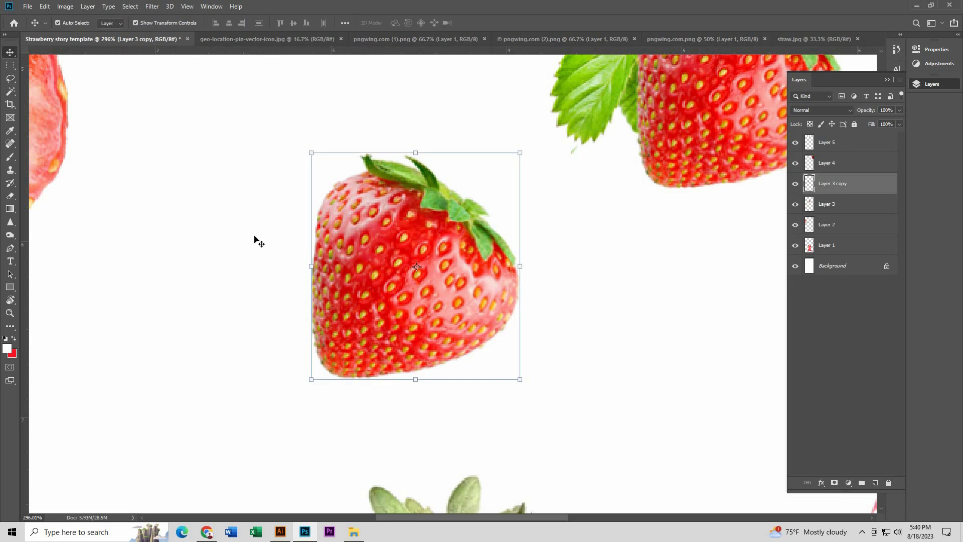
{"action": "scroll", "coordinate": [254, 256], "scroll_direction": "down", "scroll_amount": 4}
{"action": "left_click_drag", "start_coordinate": [317, 282], "coordinate": [414, 328]}
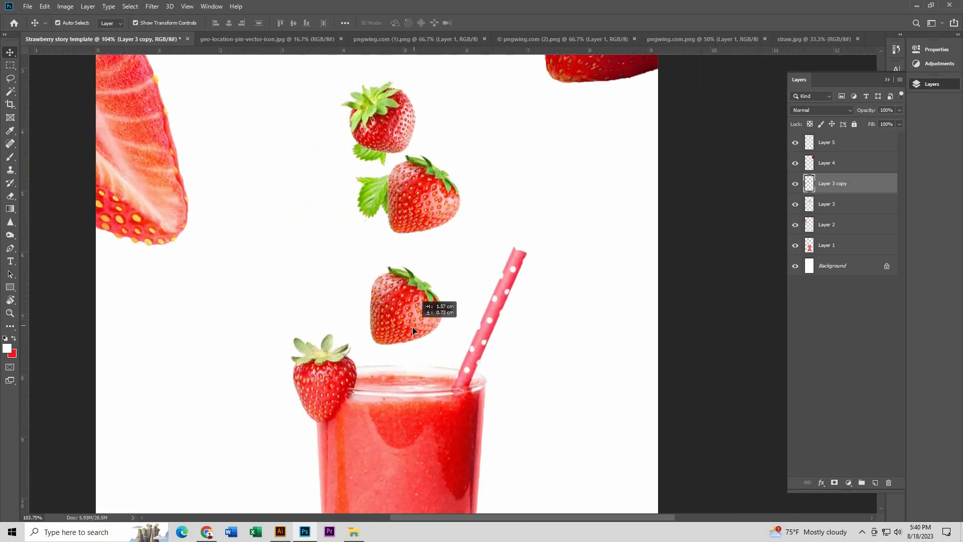
Step: Flip the single strawberry above the glass horizontally and shift it slightly up and to the left
{"action": "scroll", "coordinate": [456, 310], "scroll_direction": "up", "scroll_amount": 1}
{"action": "right_click", "coordinate": [441, 253]}
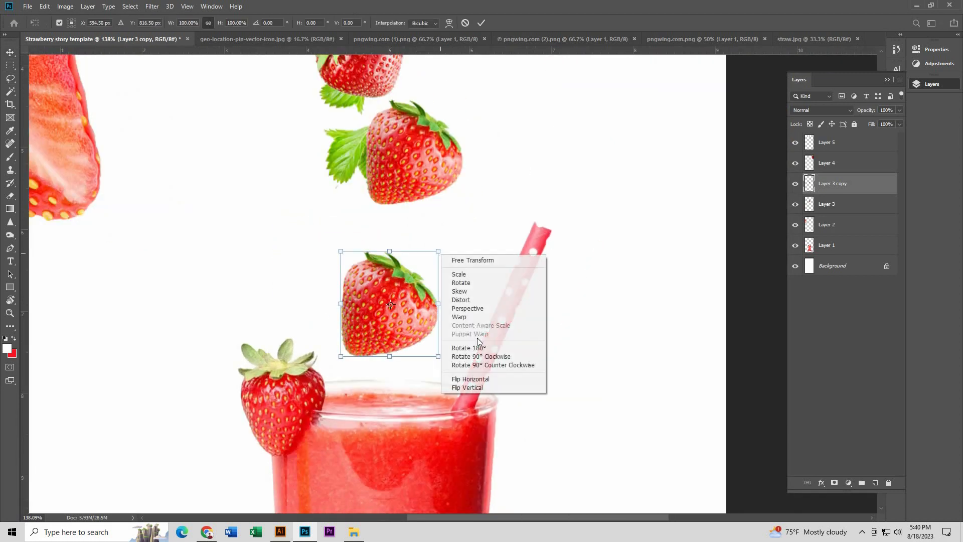
{"action": "left_click", "coordinate": [490, 380]}
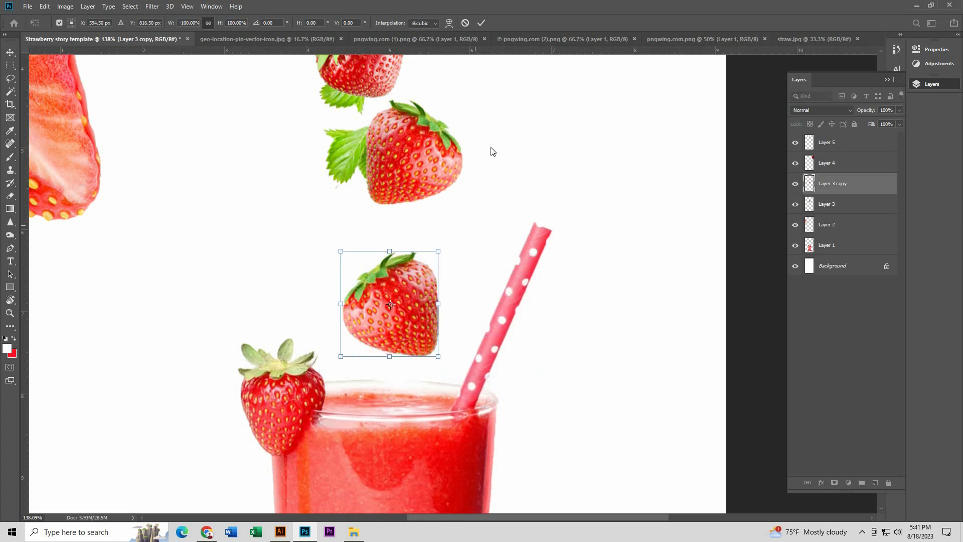
{"action": "left_click", "coordinate": [481, 23]}
{"action": "left_click_drag", "start_coordinate": [410, 285], "coordinate": [377, 268]}
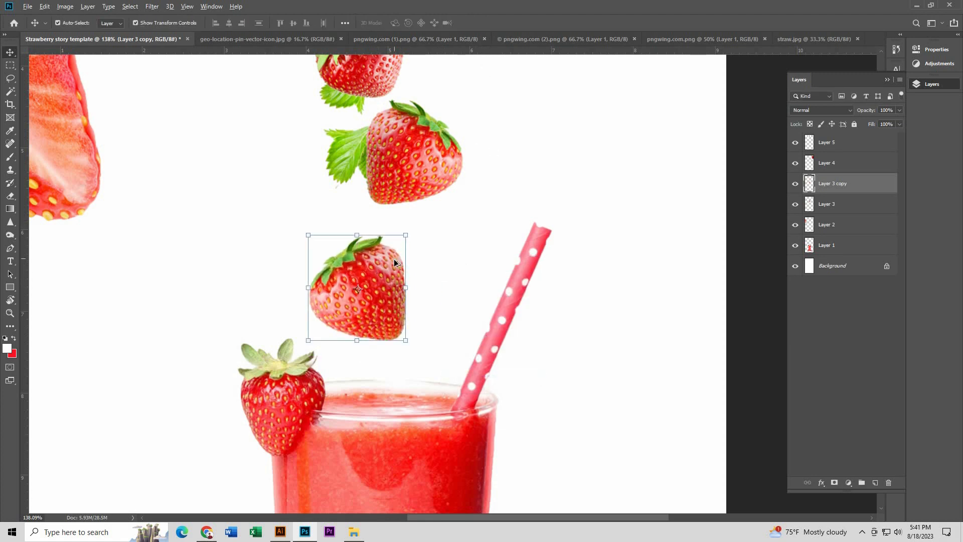
Step: Shift the upper pair of strawberries and scale it to about 75%, placing it just above the single strawberry
{"action": "scroll", "coordinate": [394, 262], "scroll_direction": "down", "scroll_amount": 1}
{"action": "left_click_drag", "start_coordinate": [403, 237], "coordinate": [441, 242]}
{"action": "key", "text": "Return"}
{"action": "scroll", "coordinate": [424, 257], "scroll_direction": "up", "scroll_amount": 1}
{"action": "key", "text": "ctrl+t"}
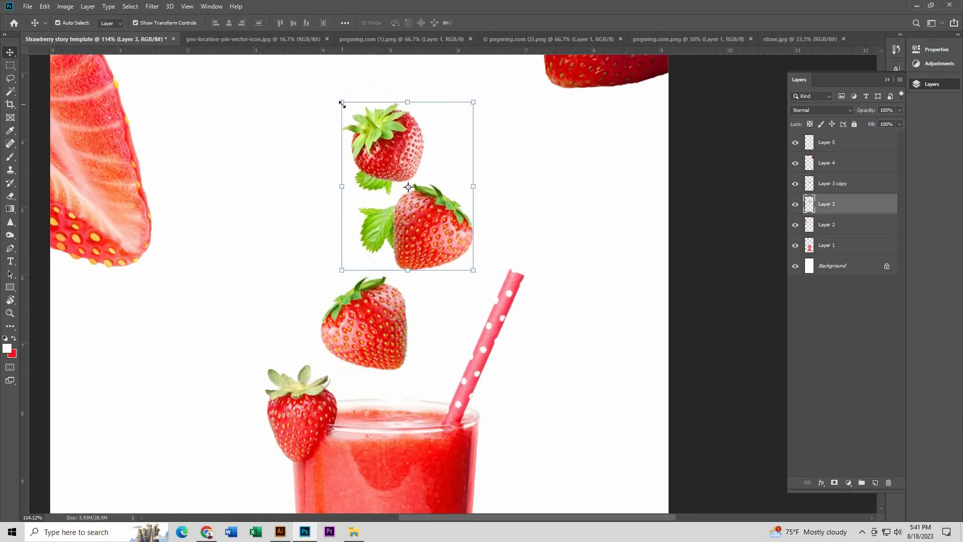
{"action": "left_click_drag", "start_coordinate": [340, 101], "coordinate": [375, 145]}
{"action": "left_click_drag", "start_coordinate": [413, 169], "coordinate": [389, 175]}
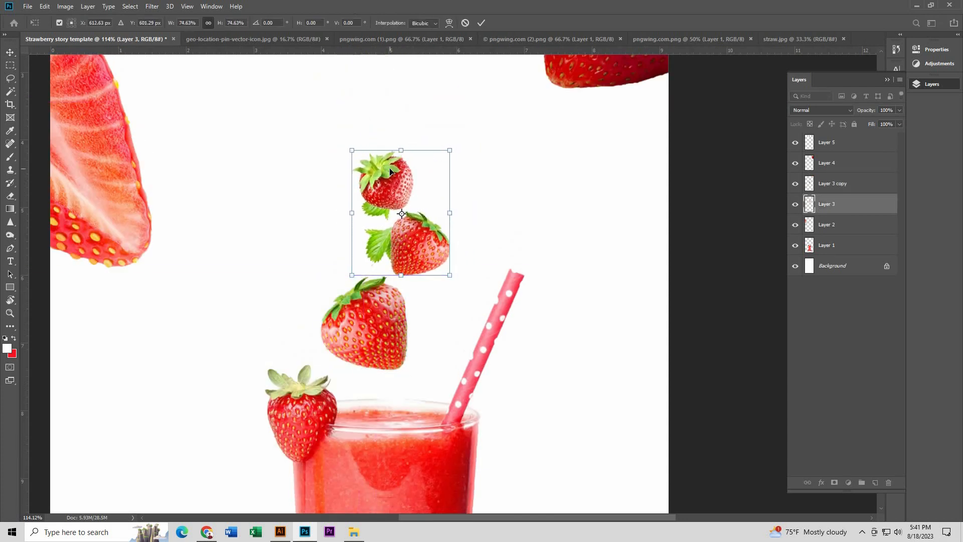
{"action": "key", "text": "Return"}
{"action": "scroll", "coordinate": [383, 238], "scroll_direction": "down", "scroll_amount": 9}
{"action": "left_click", "coordinate": [374, 258]}
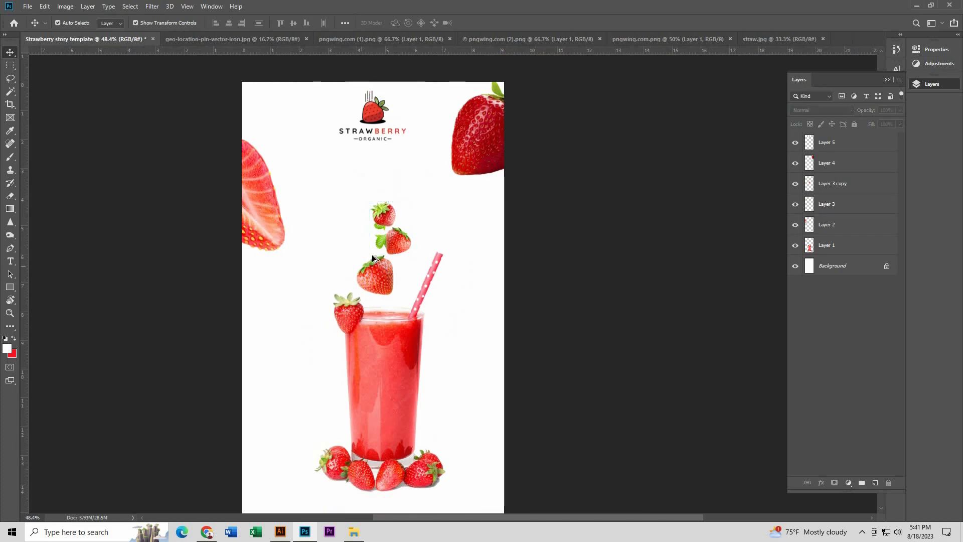
{"action": "scroll", "coordinate": [376, 260], "scroll_direction": "down", "scroll_amount": 6}
{"action": "scroll", "coordinate": [505, 310], "scroll_direction": "up", "scroll_amount": 4}
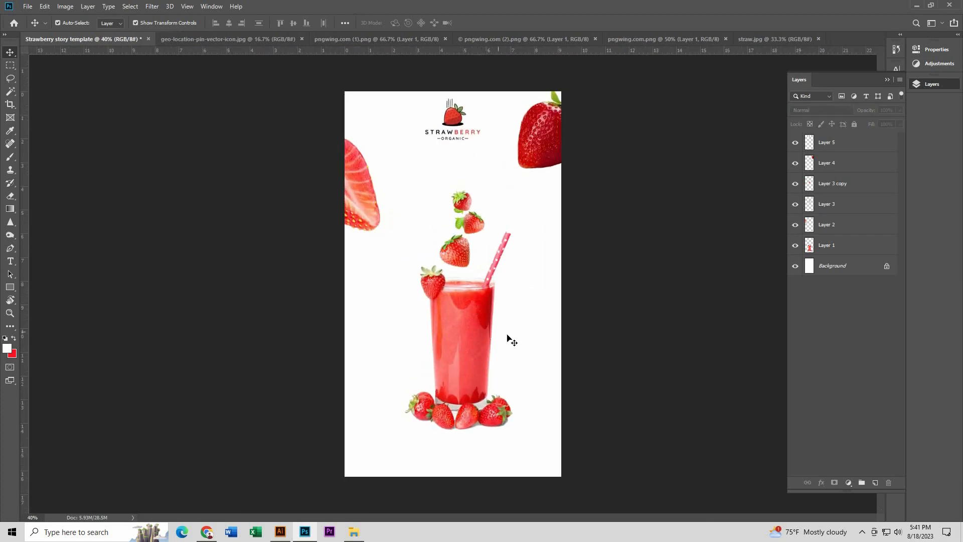
Step: Add the text JUICE over the glass in red Poppins Medium at about 33 pt
{"action": "scroll", "coordinate": [512, 340], "scroll_direction": "up", "scroll_amount": 2}
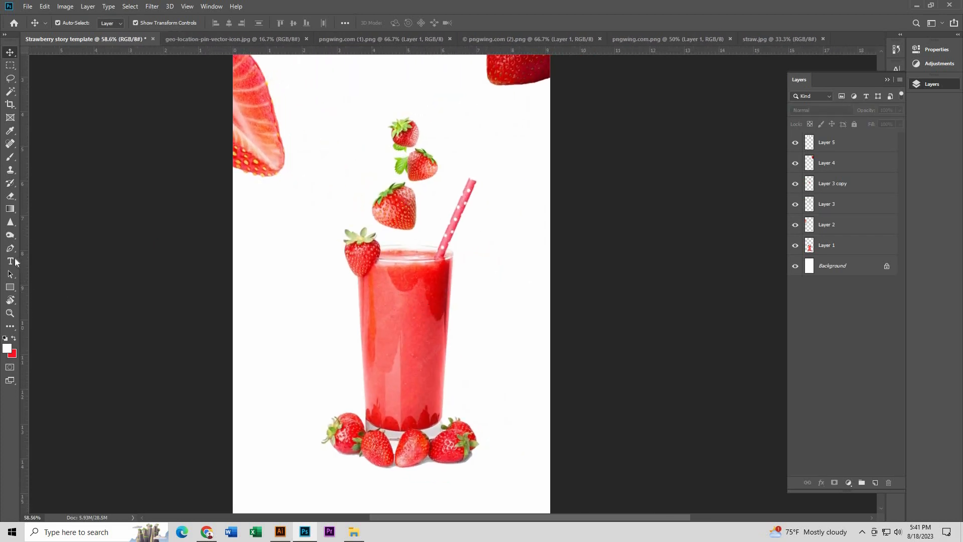
{"action": "left_click", "coordinate": [12, 261]}
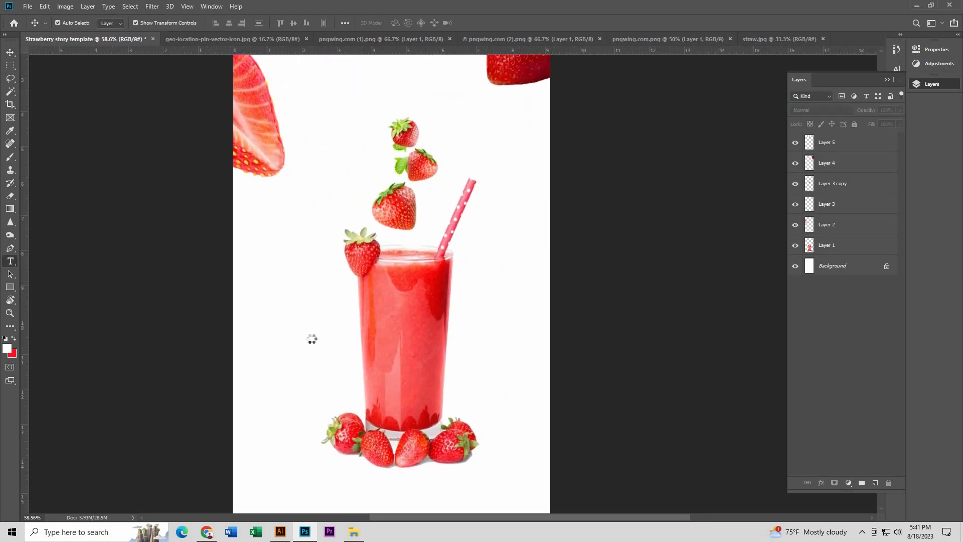
{"action": "left_click", "coordinate": [312, 329]}
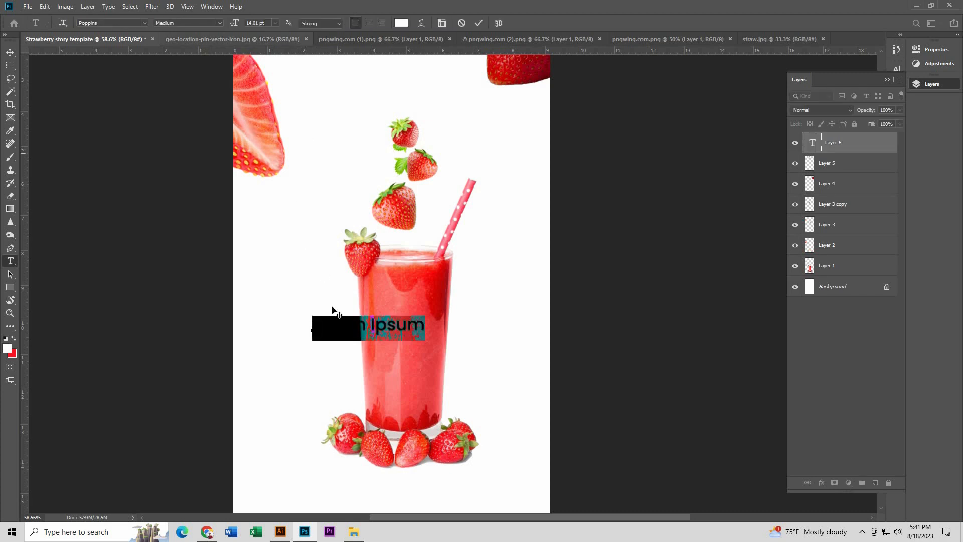
{"action": "mouse_move", "coordinate": [234, 24]}
{"action": "left_mouse_down"}
{"action": "mouse_move", "coordinate": [250, 27]}
{"action": "mouse_move", "coordinate": [242, 25]}
{"action": "left_mouse_up"}
{"action": "double_click", "coordinate": [405, 317]}
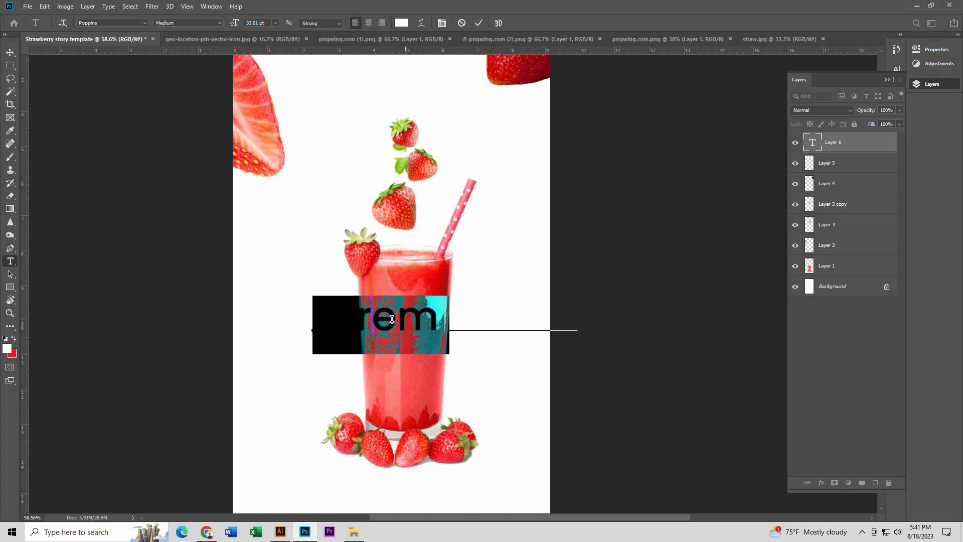
{"action": "key", "text": "ctrl+a"}
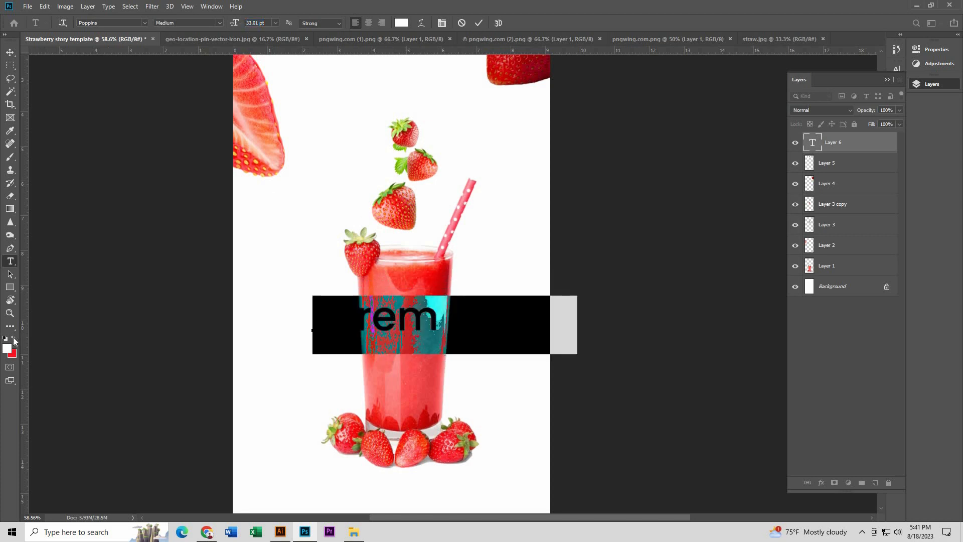
{"action": "key", "text": "alt+BackSpace"}
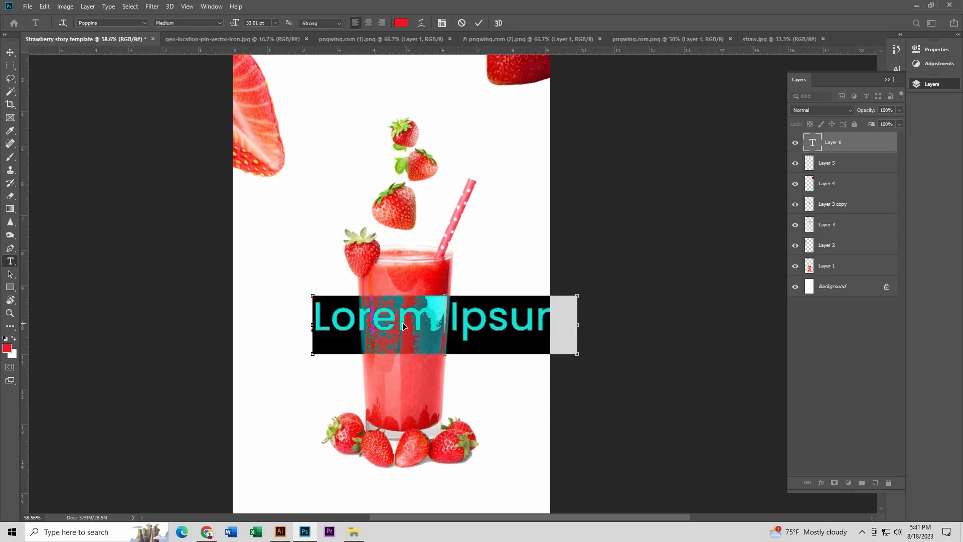
{"action": "type", "text": "J"}
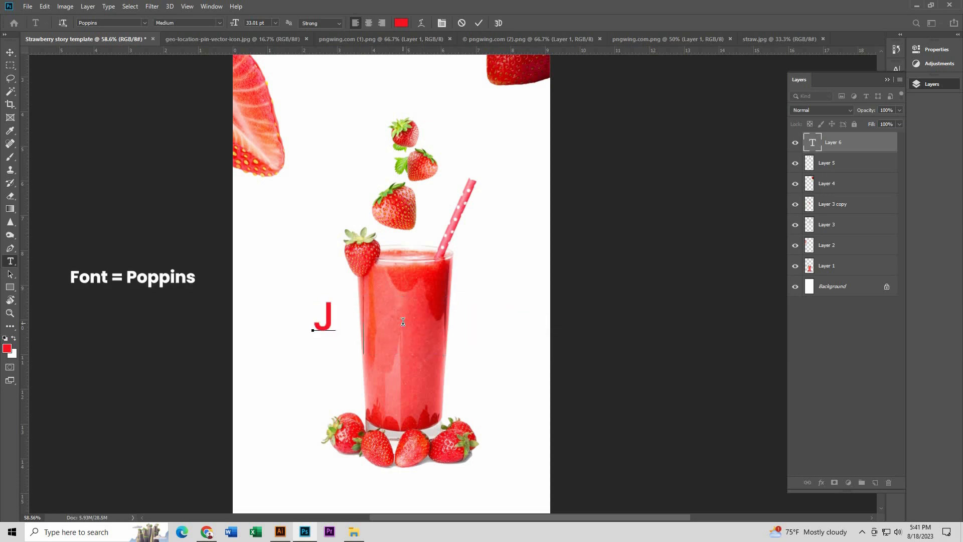
{"action": "type", "text": "UICE"}
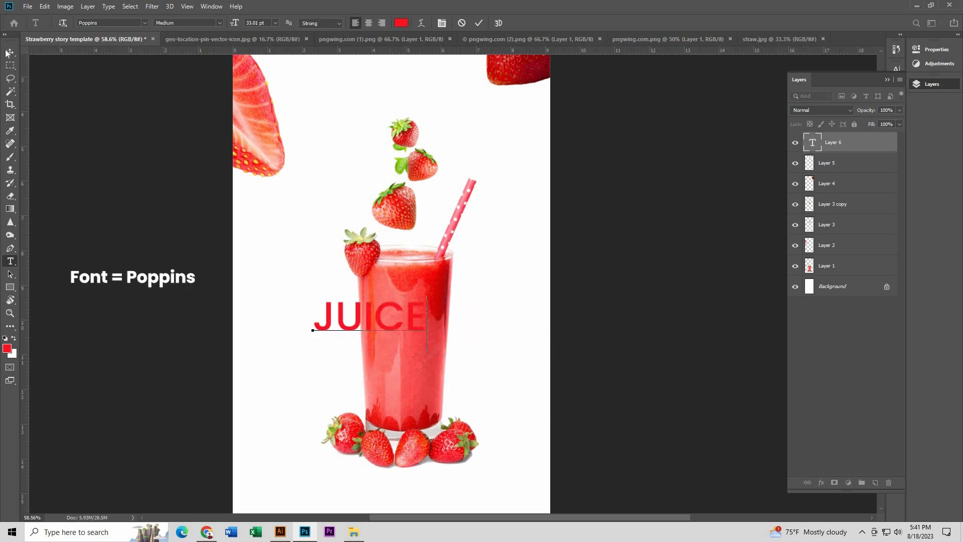
{"action": "left_click", "coordinate": [10, 52]}
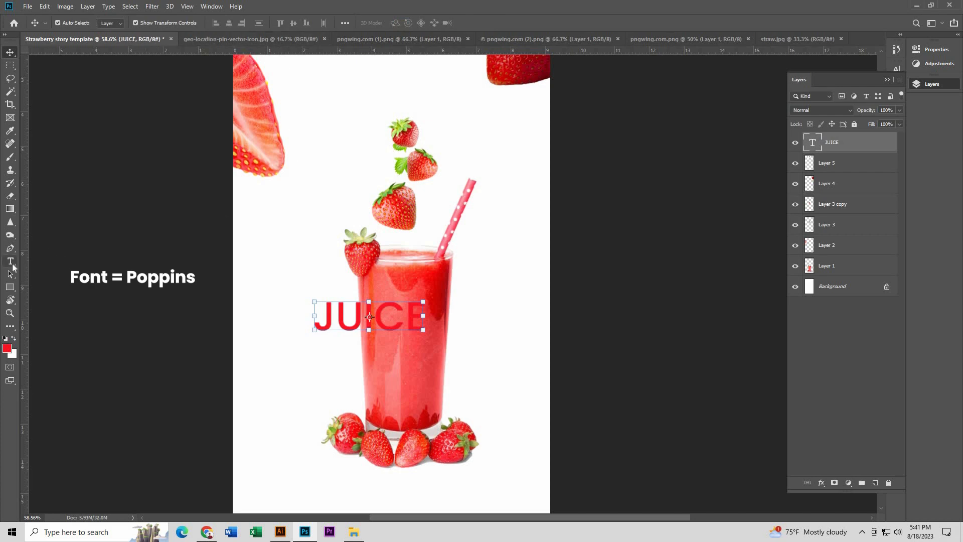
Step: Set the JUICE text to the ExtraBold weight and a size of about 78 pt
{"action": "left_click", "coordinate": [11, 262]}
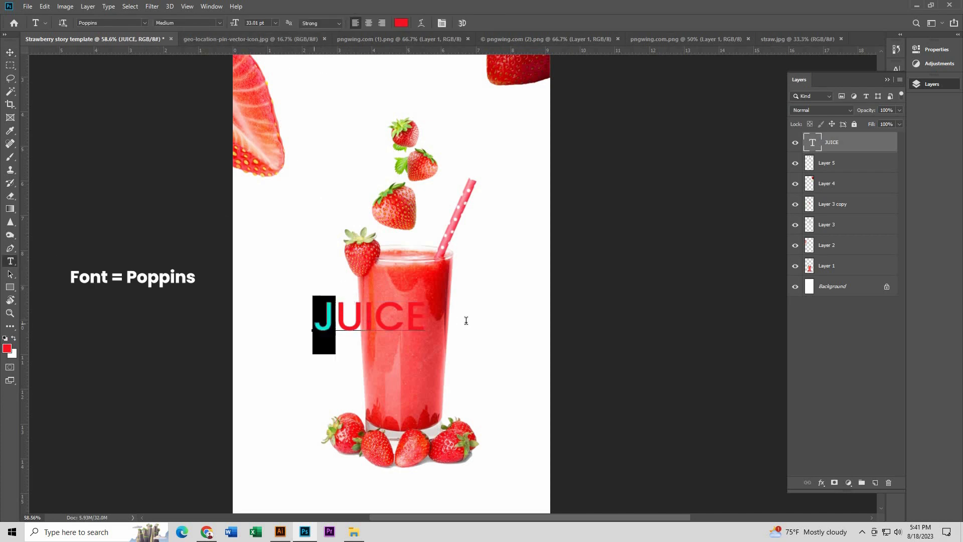
{"action": "left_click_drag", "start_coordinate": [314, 324], "coordinate": [466, 320]}
{"action": "left_click", "coordinate": [221, 22]}
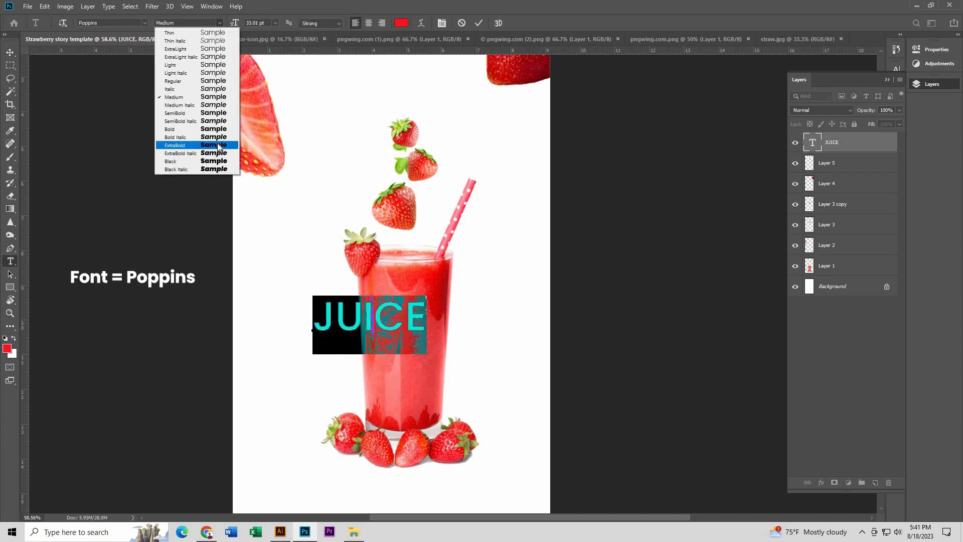
{"action": "left_click", "coordinate": [219, 145]}
{"action": "left_click_drag", "start_coordinate": [233, 25], "coordinate": [256, 33]}
{"action": "left_click", "coordinate": [11, 53]}
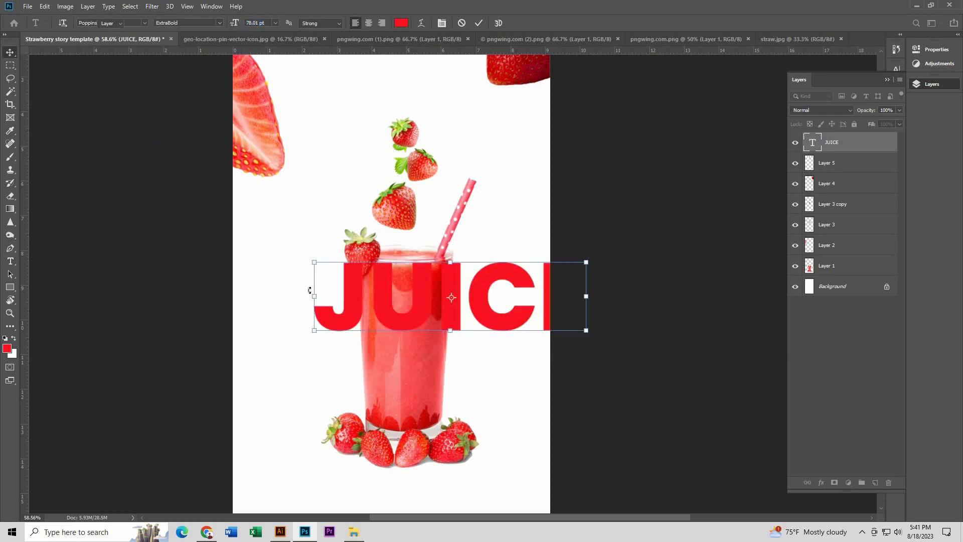
Step: Move the JUICE text to the page's left edge and scale it to about 125% so it spans the page width
{"action": "left_click_drag", "start_coordinate": [323, 284], "coordinate": [258, 276]}
{"action": "left_click", "coordinate": [494, 241]}
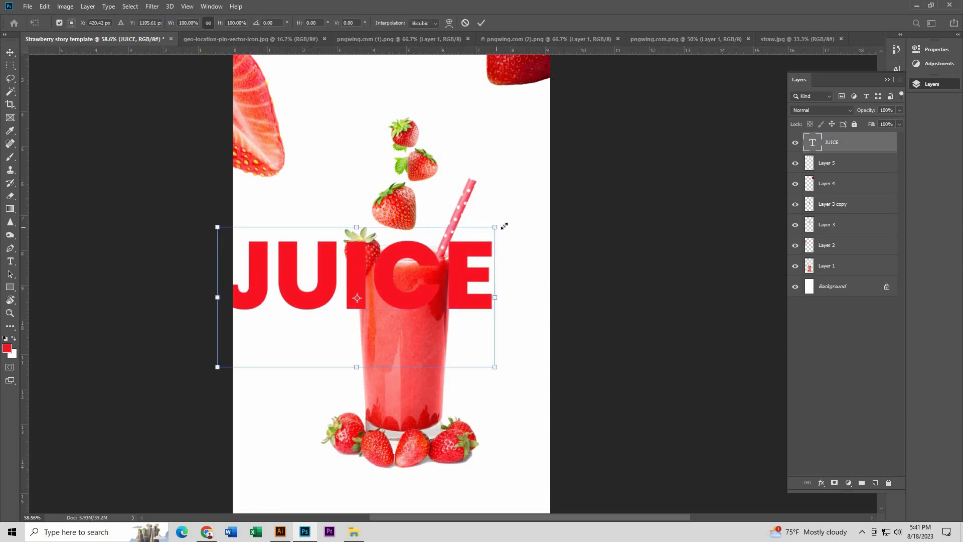
{"action": "left_click_drag", "start_coordinate": [505, 225], "coordinate": [572, 189]}
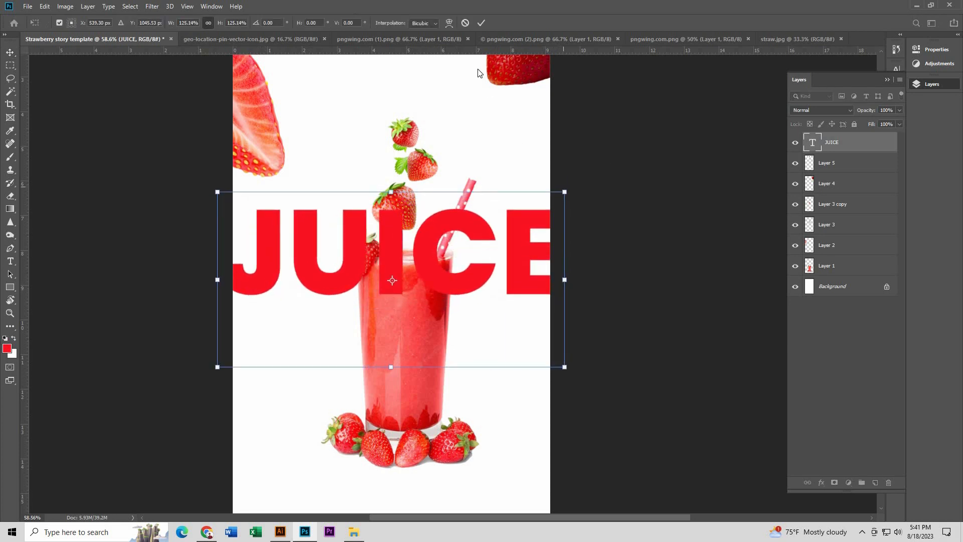
{"action": "left_click", "coordinate": [487, 21]}
Step: Place the JUICE layer behind the glass, directly above the Background layer, and lower its opacity to about 70%
{"action": "left_click_drag", "start_coordinate": [857, 143], "coordinate": [855, 275]}
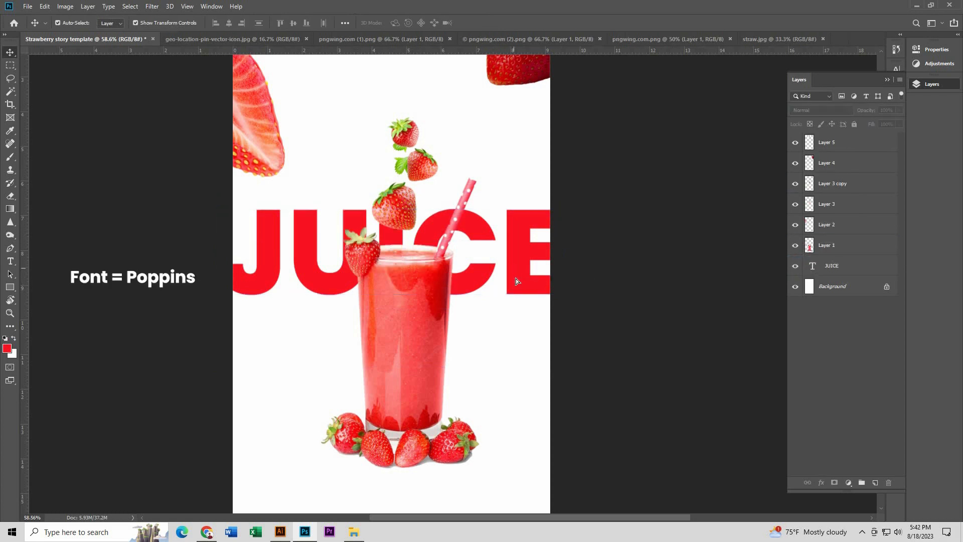
{"action": "left_click_drag", "start_coordinate": [516, 278], "coordinate": [514, 257]}
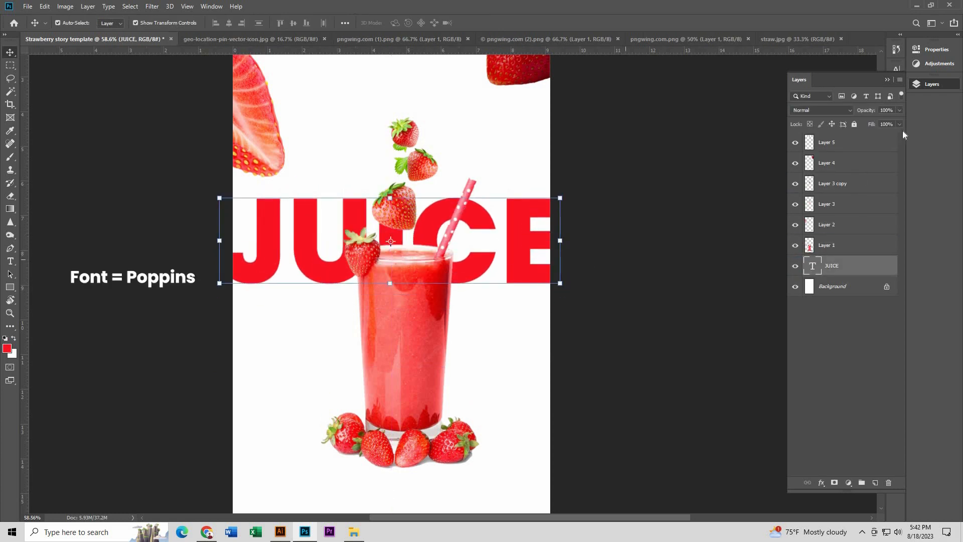
{"action": "mouse_move", "coordinate": [899, 123]}
{"action": "left_mouse_down"}
{"action": "mouse_move", "coordinate": [878, 122]}
{"action": "mouse_move", "coordinate": [889, 123]}
{"action": "left_mouse_up"}
{"action": "left_click", "coordinate": [672, 235]}
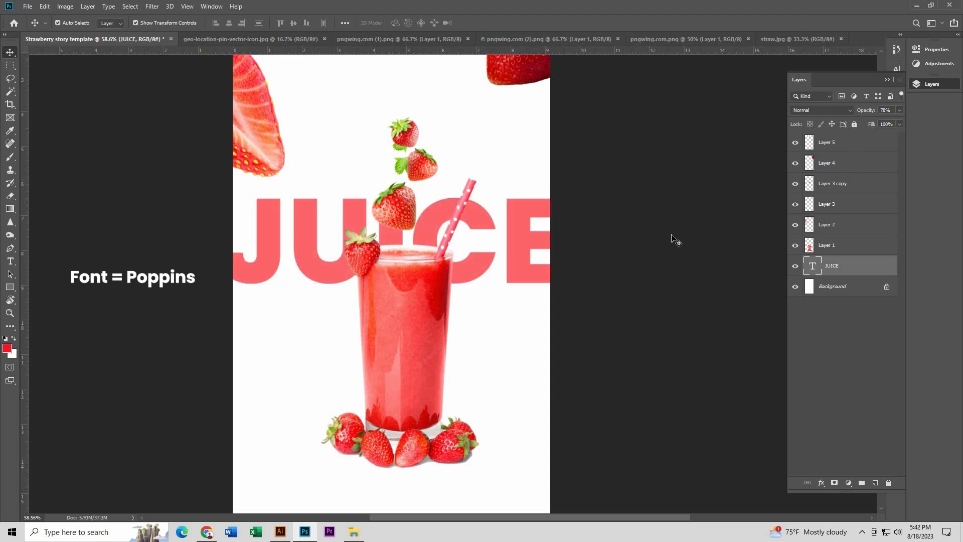
Step: Move the JUICE text down so it sits behind the upper part of the glass
{"action": "scroll", "coordinate": [378, 224], "scroll_direction": "down", "scroll_amount": 7}
{"action": "scroll", "coordinate": [567, 284], "scroll_direction": "up", "scroll_amount": 2}
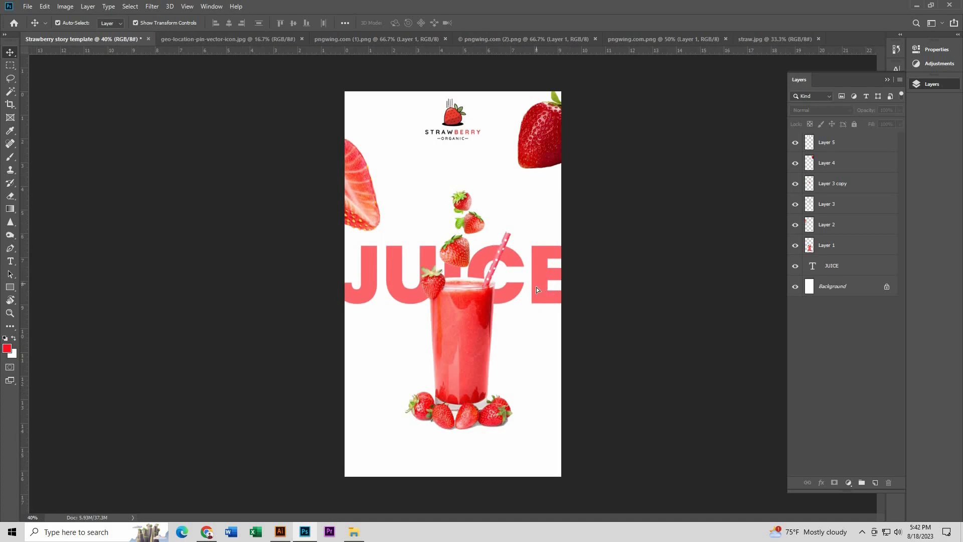
{"action": "left_click_drag", "start_coordinate": [530, 288], "coordinate": [532, 308]}
{"action": "left_click", "coordinate": [607, 269]}
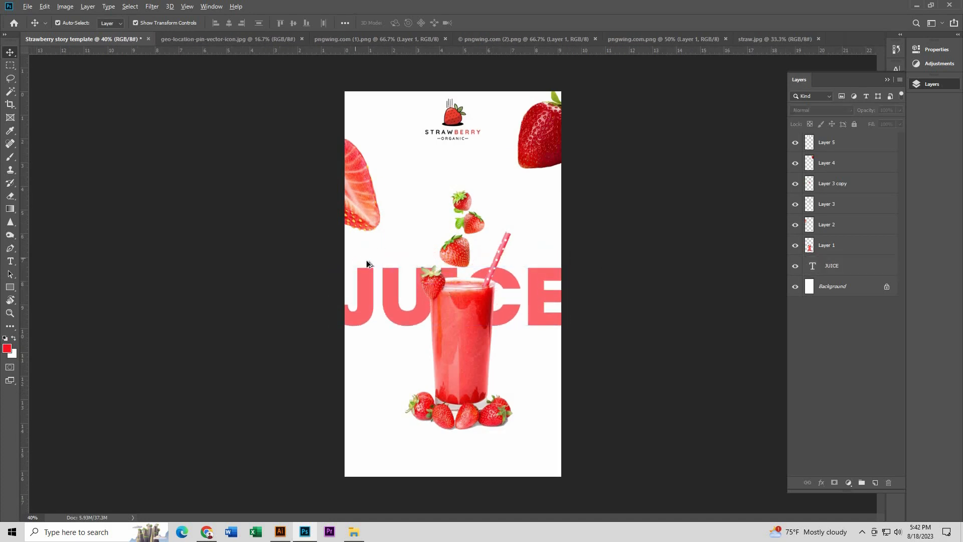
Step: Centre the juice glass layer horizontally on the canvas
{"action": "scroll", "coordinate": [366, 260], "scroll_direction": "down", "scroll_amount": 7}
{"action": "scroll", "coordinate": [539, 310], "scroll_direction": "up", "scroll_amount": 8}
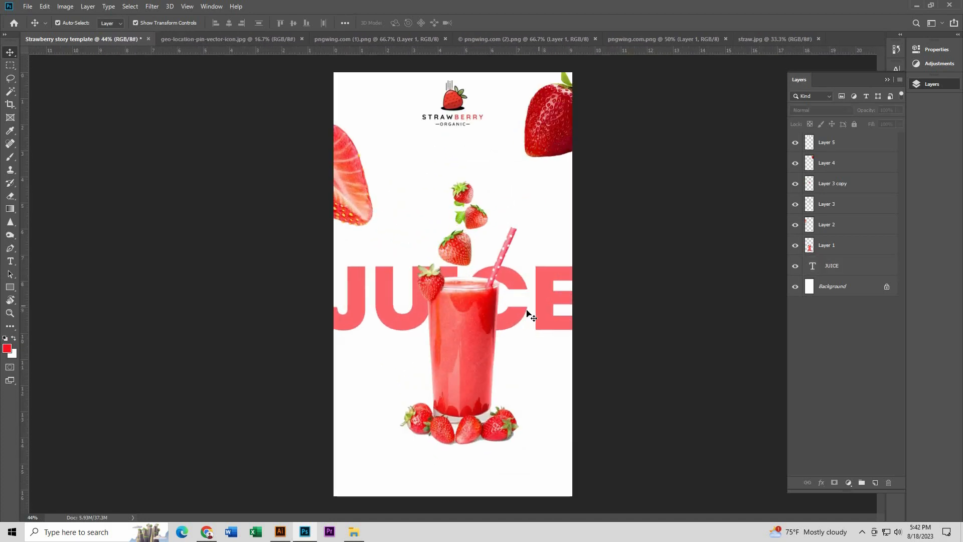
{"action": "left_click", "coordinate": [476, 327]}
{"action": "key", "text": "ctrl+a"}
{"action": "left_click", "coordinate": [228, 25]}
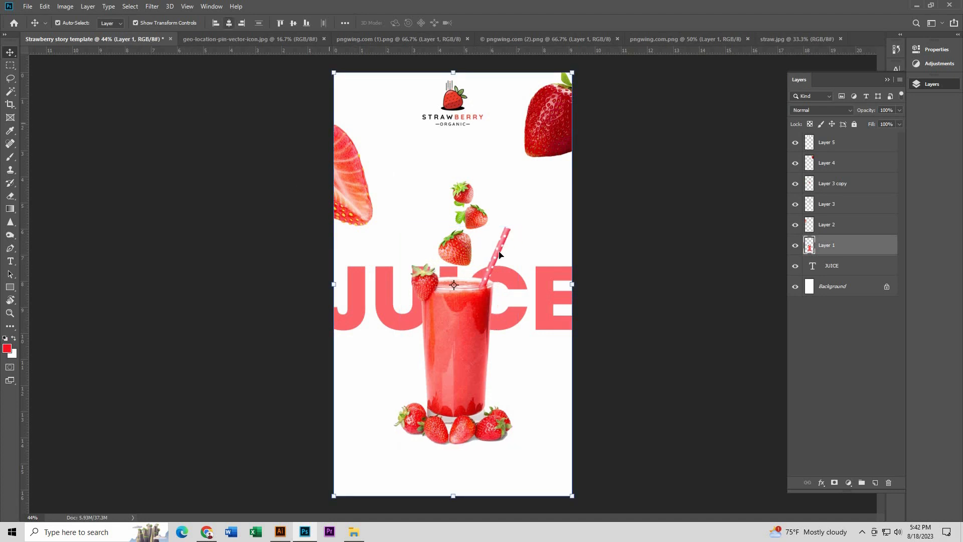
{"action": "key", "text": "ctrl+d"}
{"action": "left_click", "coordinate": [609, 273]}
Step: Examine the falling strawberries above the glass and the free space beneath the logo
{"action": "scroll", "coordinate": [477, 260], "scroll_direction": "up", "scroll_amount": 4}
{"action": "scroll", "coordinate": [480, 262], "scroll_direction": "up", "scroll_amount": 2}
{"action": "left_click", "coordinate": [413, 255]}
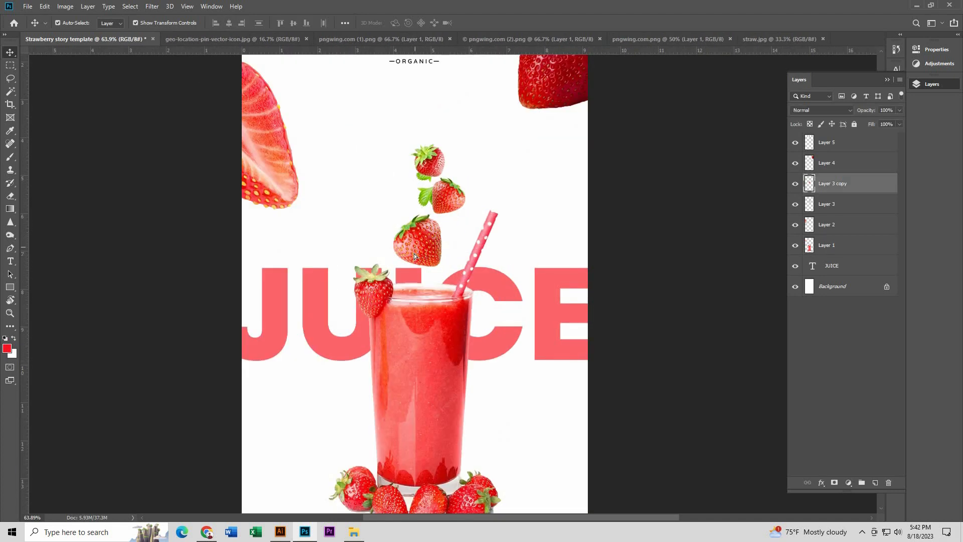
{"action": "scroll", "coordinate": [413, 255], "scroll_direction": "up", "scroll_amount": 2}
{"action": "left_click", "coordinate": [460, 178]}
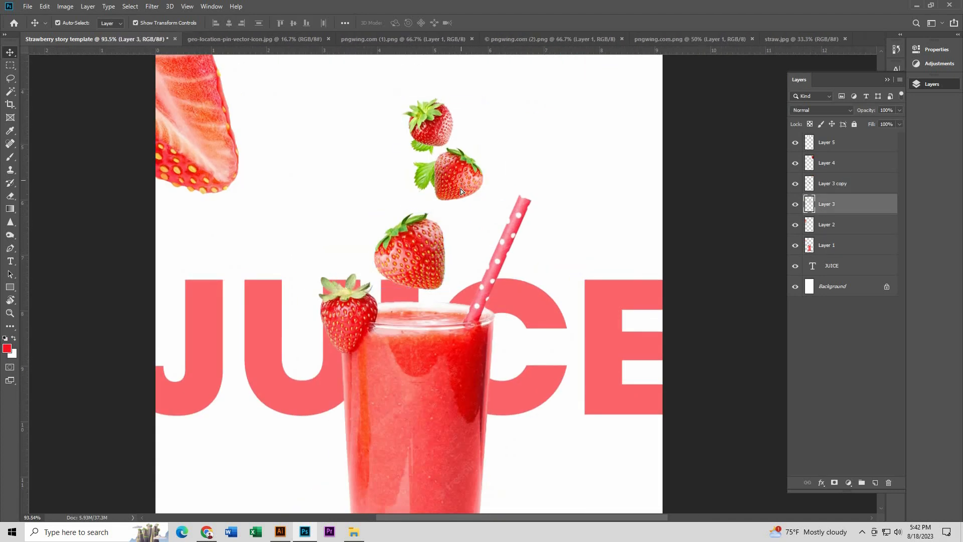
{"action": "scroll", "coordinate": [293, 258], "scroll_direction": "down", "scroll_amount": 3}
{"action": "left_click", "coordinate": [293, 258]}
{"action": "scroll", "coordinate": [540, 119], "scroll_direction": "up", "scroll_amount": 2}
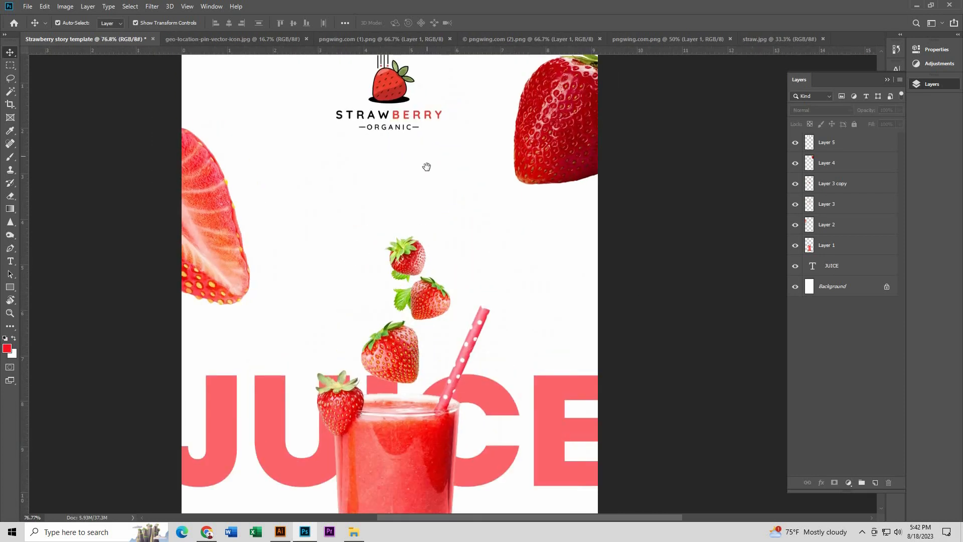
Step: Start a new red text line below the logo in Kaglia Demo Regular at about 19 pt
{"action": "scroll", "coordinate": [426, 166], "scroll_direction": "up", "scroll_amount": 1}
{"action": "left_click", "coordinate": [11, 261]}
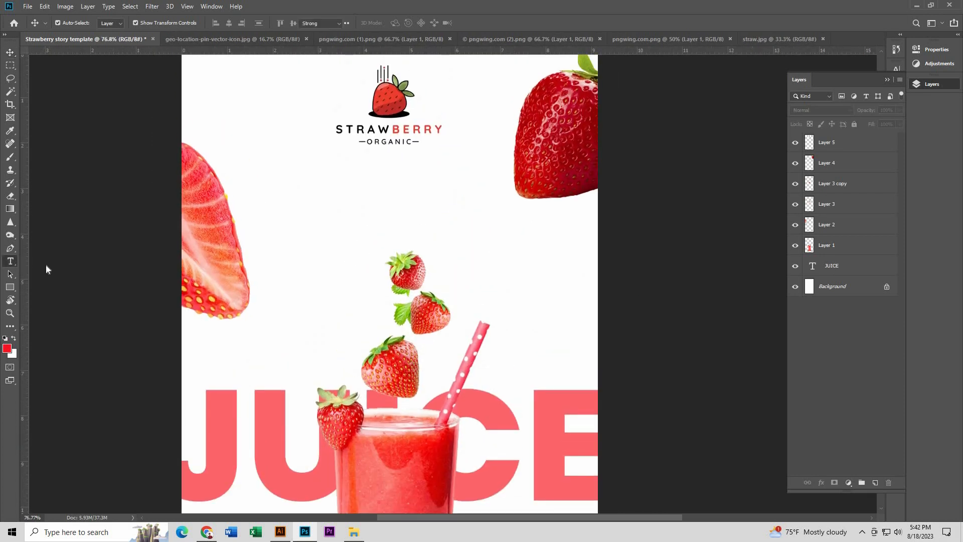
{"action": "left_click", "coordinate": [325, 226]}
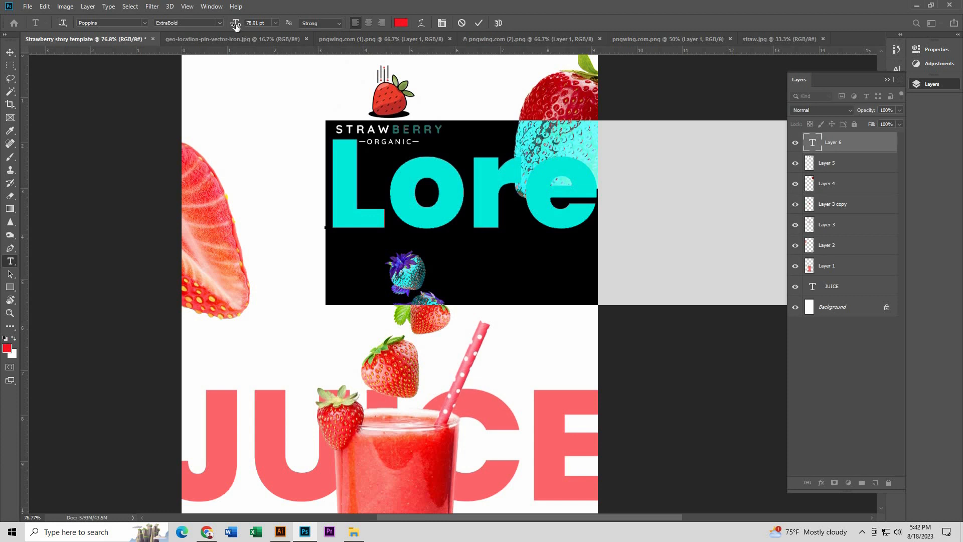
{"action": "left_click_drag", "start_coordinate": [236, 25], "coordinate": [206, 41]}
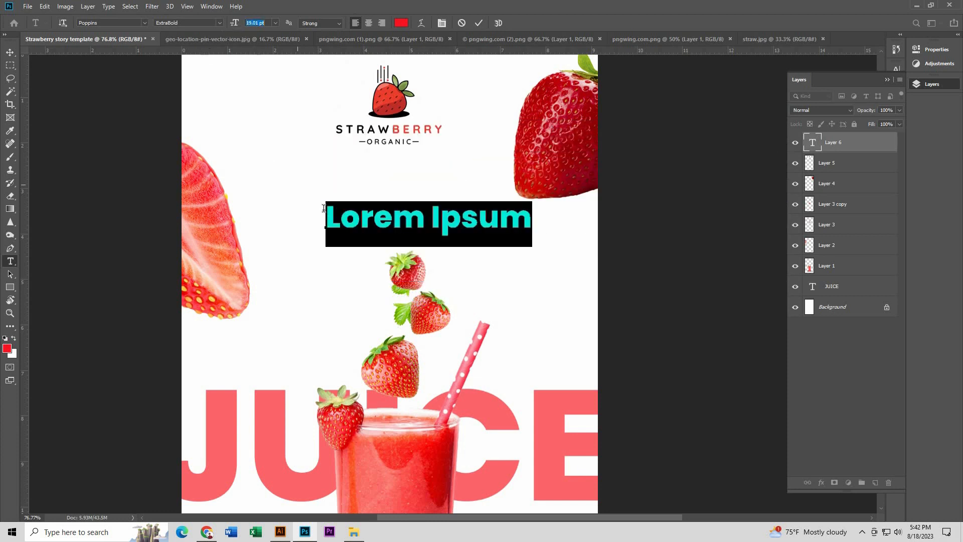
{"action": "left_click", "coordinate": [120, 23]}
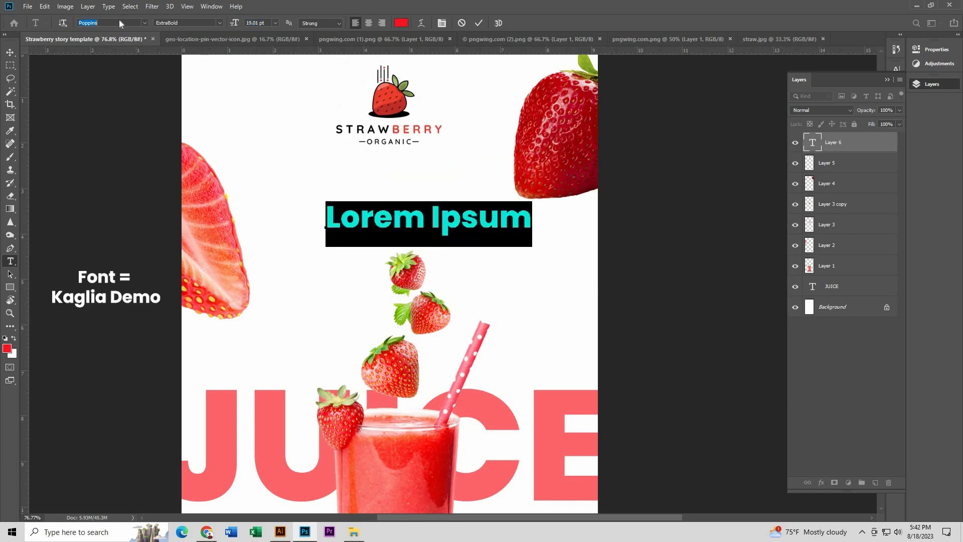
{"action": "type", "text": "kag"}
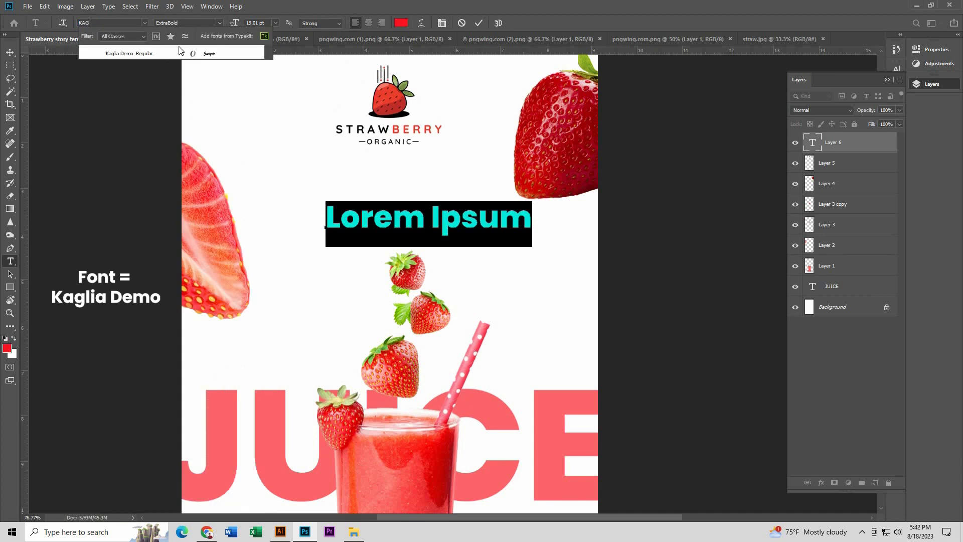
{"action": "left_click", "coordinate": [188, 53]}
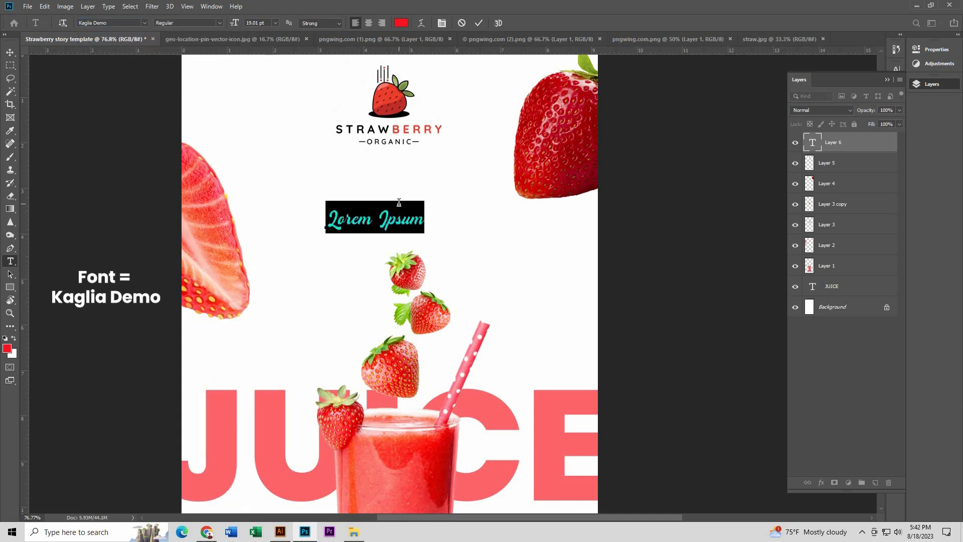
Step: Enter the text Sweet and scale it to about 196%
{"action": "type", "text": "E"}
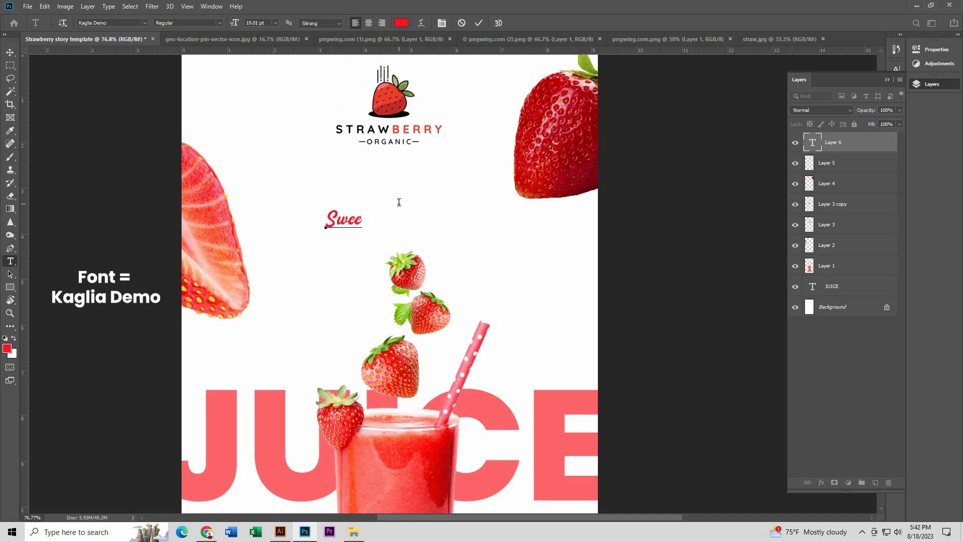
{"action": "left_click", "coordinate": [10, 52]}
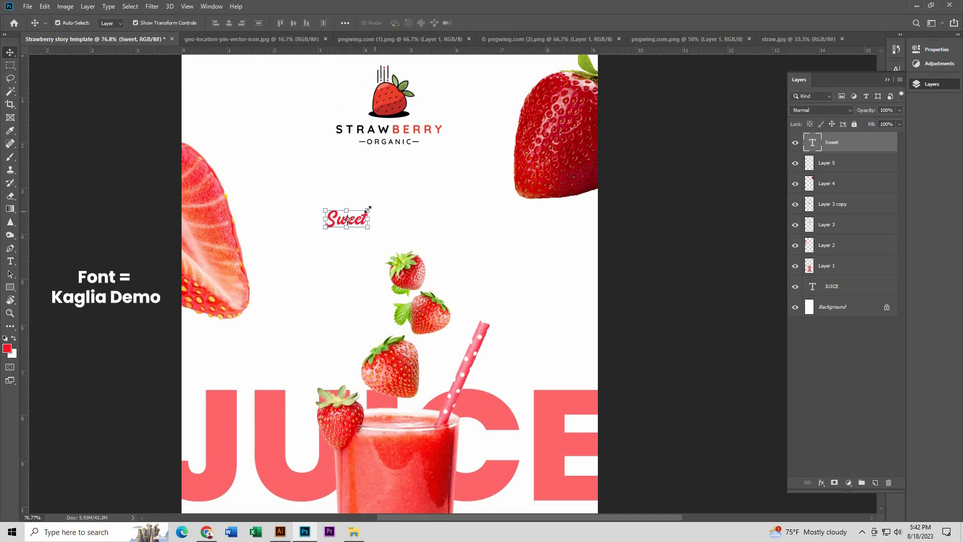
{"action": "key", "text": "ctrl+t"}
{"action": "left_click_drag", "start_coordinate": [370, 200], "coordinate": [413, 173]}
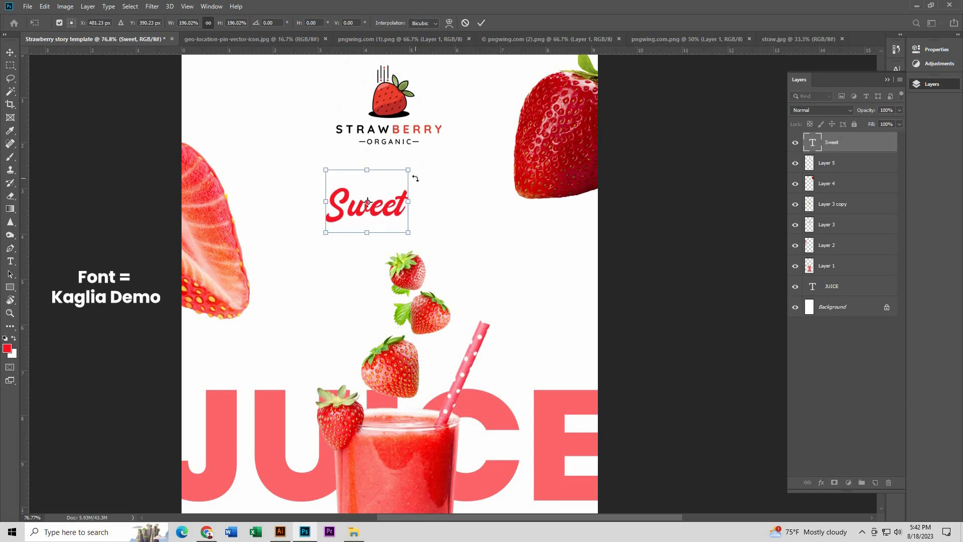
{"action": "key", "text": "Return"}
Step: Scale the Strawberry Organic logo down, keeping it centred near the top of the page
{"action": "left_click", "coordinate": [397, 98]}
{"action": "scroll", "coordinate": [398, 98], "scroll_direction": "down", "scroll_amount": 2}
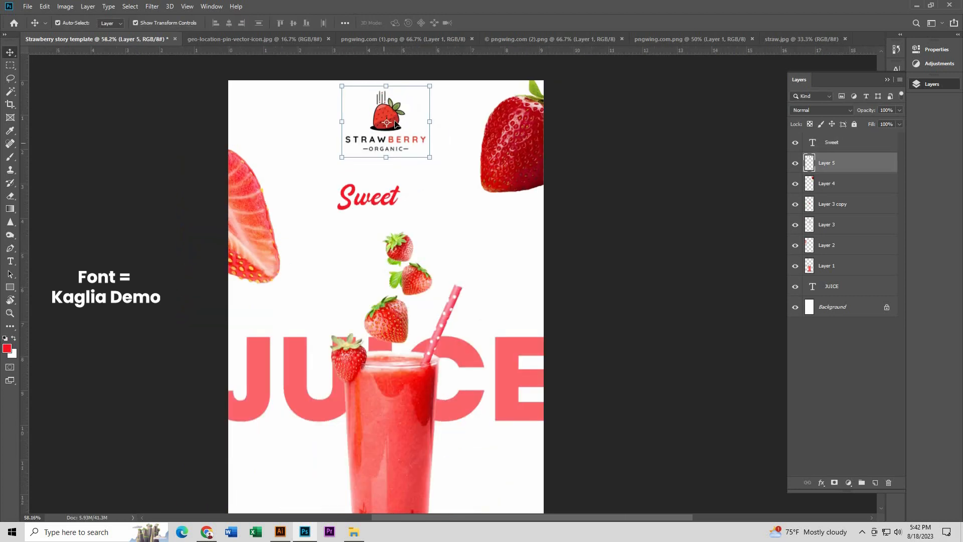
{"action": "left_click_drag", "start_coordinate": [430, 86], "coordinate": [385, 106]}
{"action": "key", "text": "Return"}
Step: Move the Sweet text up to just below the logo and scale it to about 110%
{"action": "left_click", "coordinate": [564, 198]}
{"action": "left_click", "coordinate": [357, 159]}
{"action": "scroll", "coordinate": [389, 150], "scroll_direction": "up", "scroll_amount": 3}
{"action": "scroll", "coordinate": [393, 154], "scroll_direction": "up", "scroll_amount": 2}
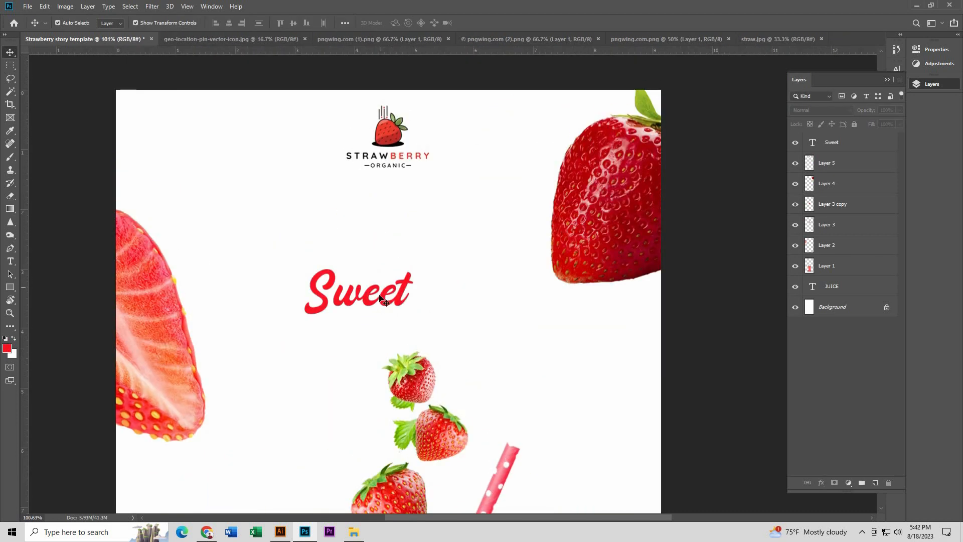
{"action": "left_click_drag", "start_coordinate": [382, 300], "coordinate": [396, 212]}
{"action": "key", "text": "ctrl+t"}
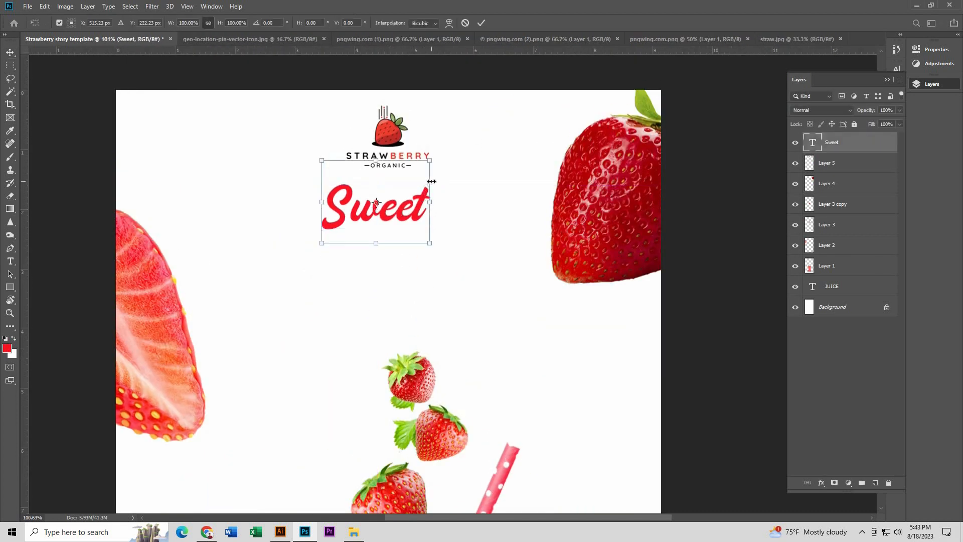
{"action": "left_click_drag", "start_coordinate": [430, 160], "coordinate": [435, 156]}
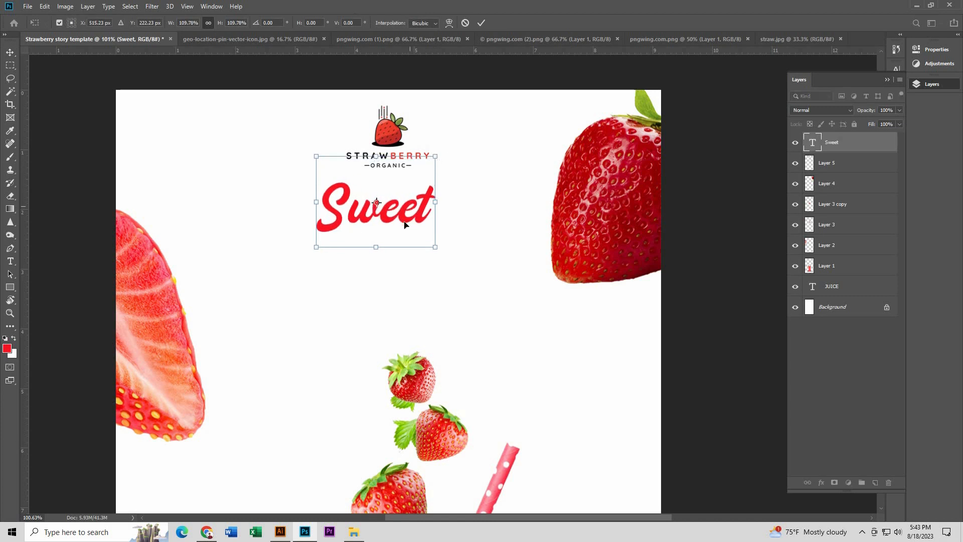
{"action": "key", "text": "Return"}
Step: Duplicate the Sweet text onto a line below it and change the copy's wording to Strawberry
{"action": "left_click_drag", "start_coordinate": [407, 223], "coordinate": [354, 225]}
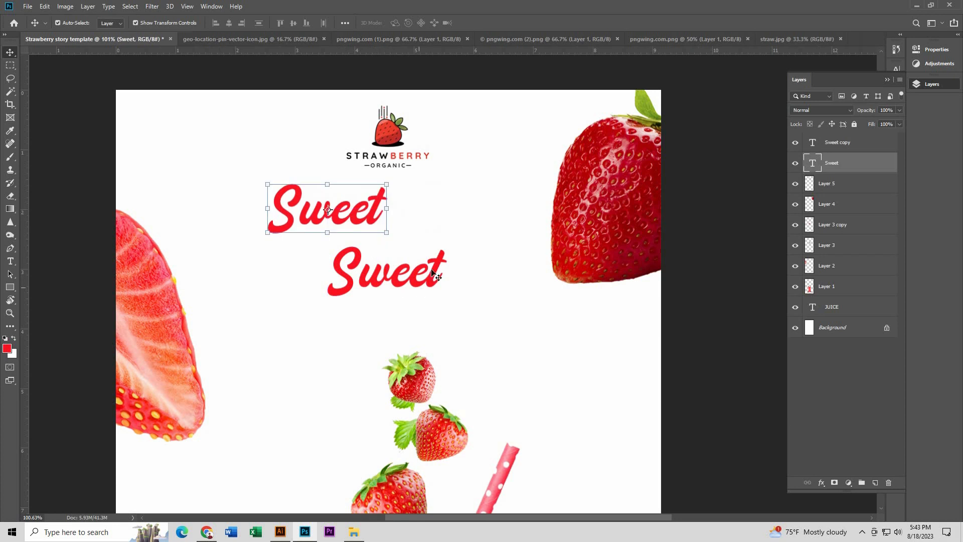
{"action": "left_click", "coordinate": [433, 274]}
{"action": "key", "text": "t"}
{"action": "double_click", "coordinate": [449, 275]}
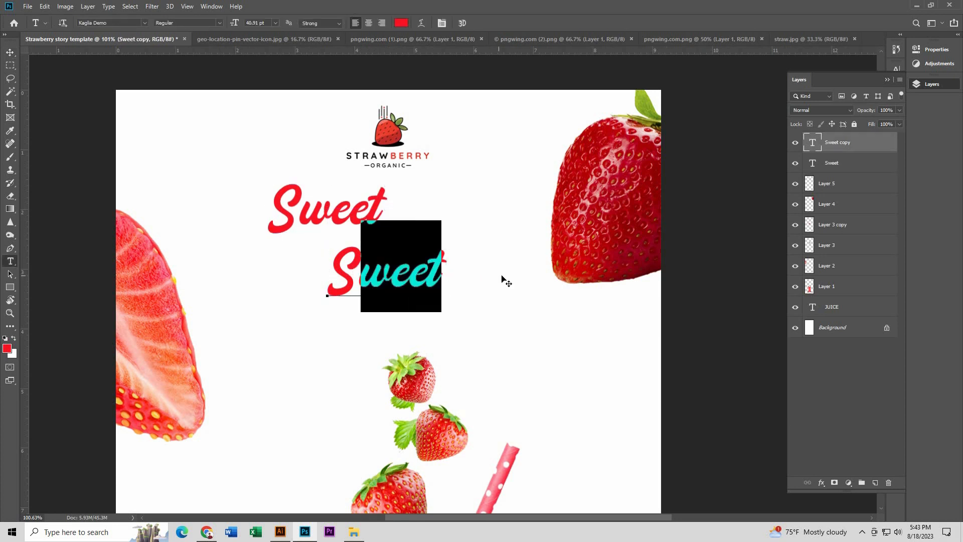
{"action": "type", "text": "Sr"}
{"action": "key", "text": "BackSpace"}
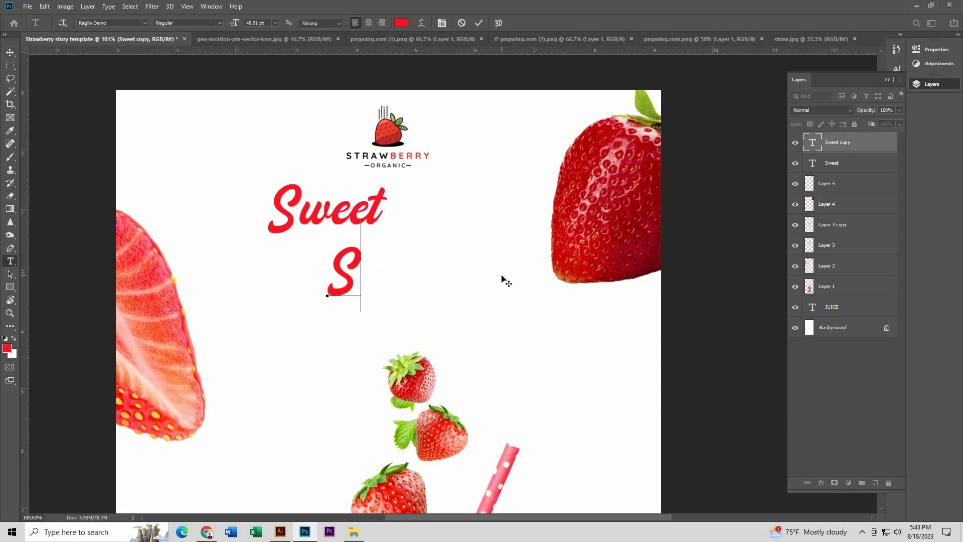
{"action": "type", "text": "trawberry"}
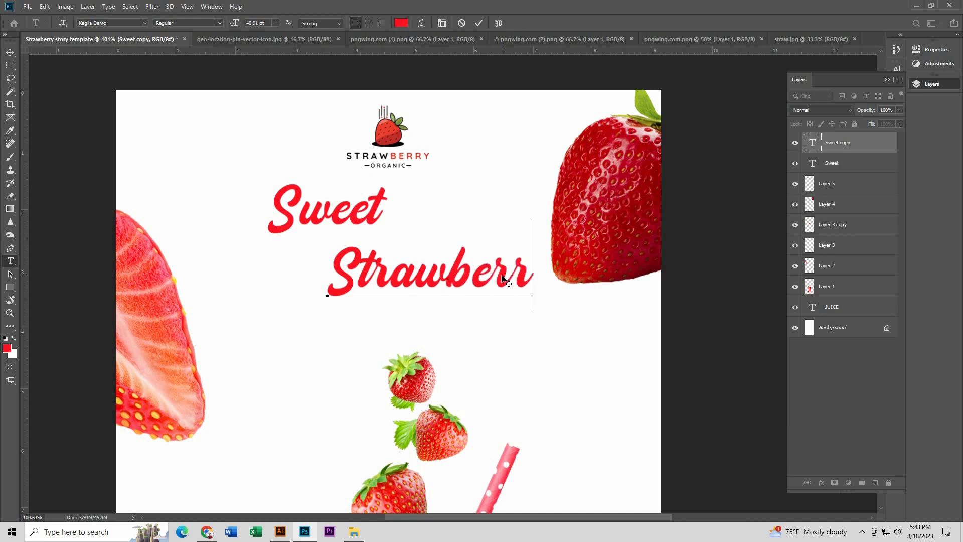
{"action": "left_click", "coordinate": [13, 55]}
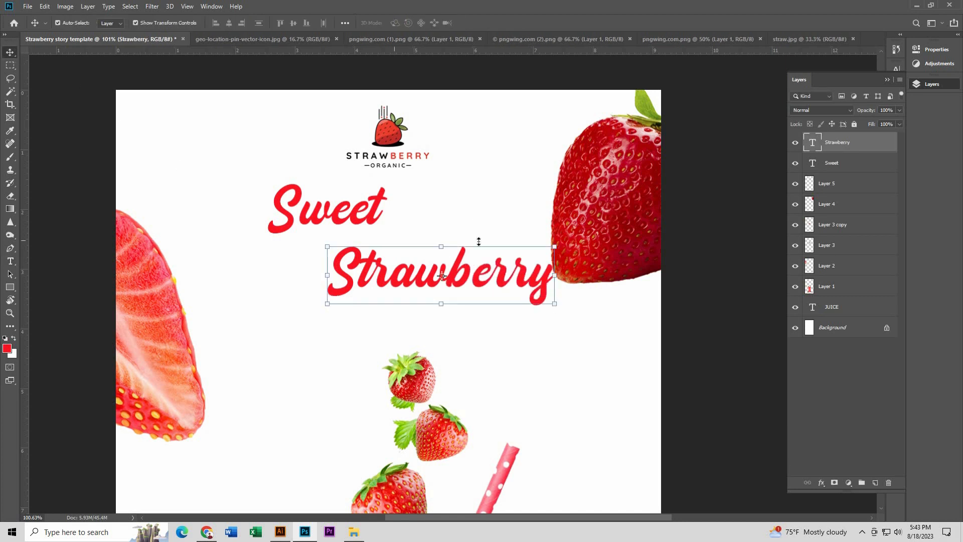
Step: Scale the Strawberry text to about 131% and shift it left beneath the Sweet text
{"action": "scroll", "coordinate": [424, 235], "scroll_direction": "down", "scroll_amount": 3}
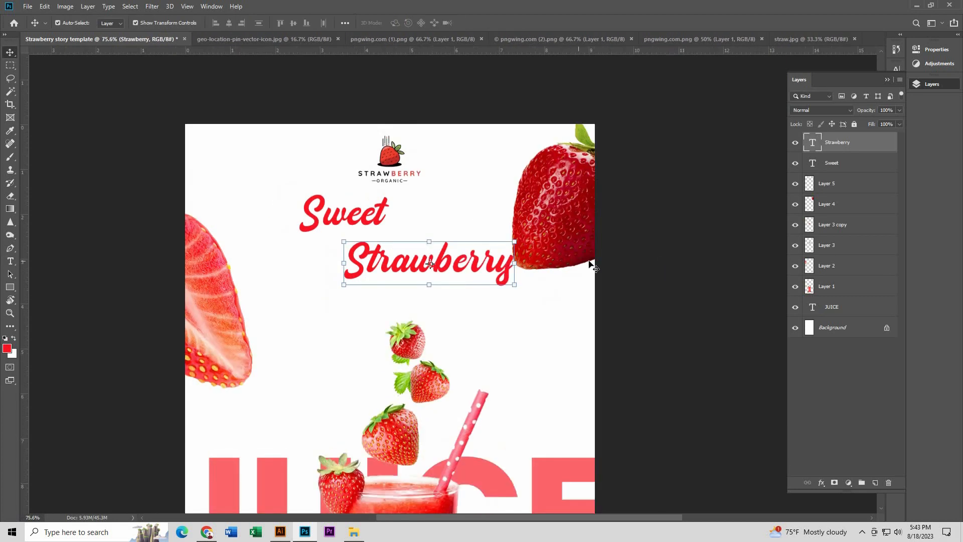
{"action": "left_click", "coordinate": [592, 266]}
{"action": "left_click", "coordinate": [378, 248]}
{"action": "left_click_drag", "start_coordinate": [346, 241], "coordinate": [318, 215]}
{"action": "left_click_drag", "start_coordinate": [377, 262], "coordinate": [341, 263]}
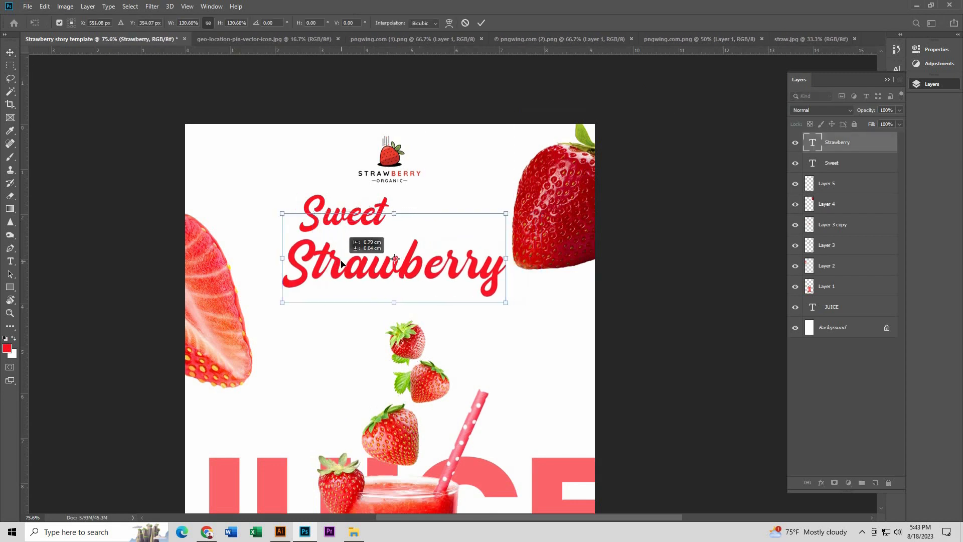
{"action": "key", "text": "Return"}
Step: Centre the Sweet text horizontally on the canvas
{"action": "left_click", "coordinate": [369, 217]}
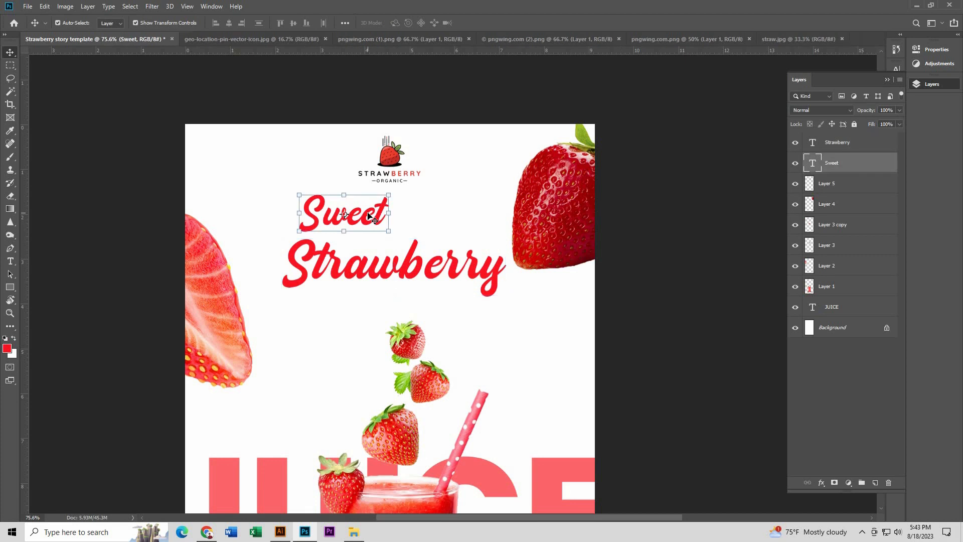
{"action": "key", "text": "ctrl+a"}
{"action": "left_click", "coordinate": [229, 23]}
{"action": "key", "text": "ctrl+d"}
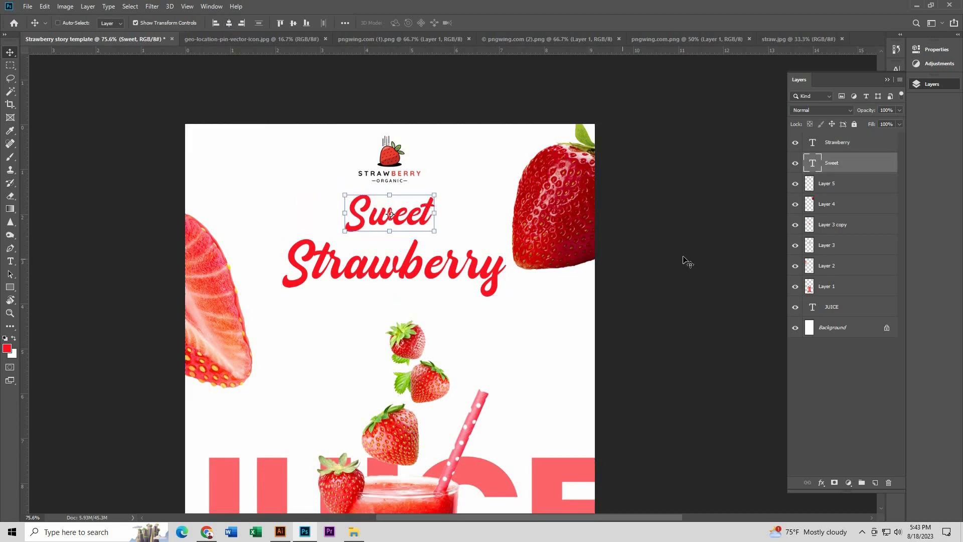
Step: Move the Strawberry text slightly up, closer to the Sweet text
{"action": "left_click", "coordinate": [684, 258]}
{"action": "scroll", "coordinate": [384, 196], "scroll_direction": "up", "scroll_amount": 5}
{"action": "left_click_drag", "start_coordinate": [438, 311], "coordinate": [438, 296]}
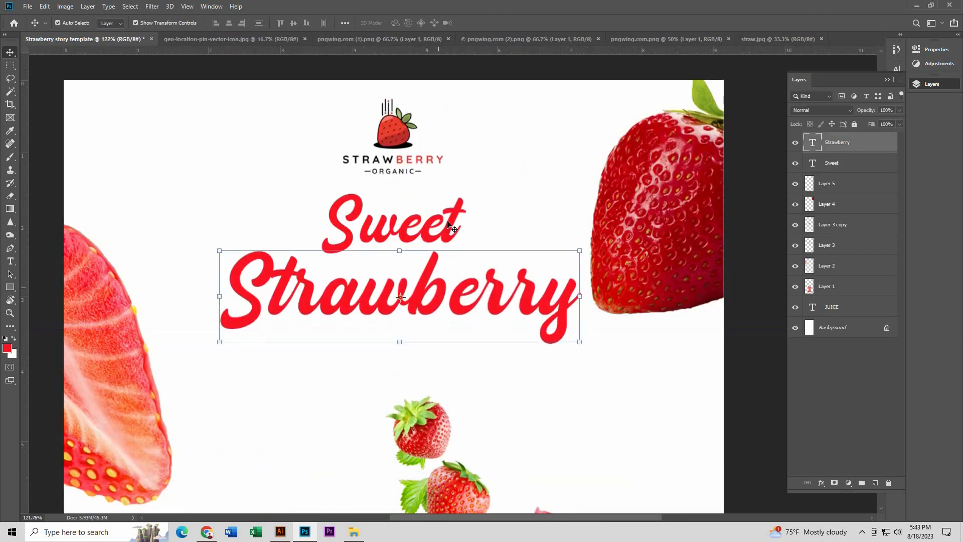
Step: Scale the Sweet text down, keeping it centred above Strawberry, and nudge the Strawberry text slightly down
{"action": "left_click", "coordinate": [452, 215]}
{"action": "mouse_move", "coordinate": [467, 189]}
{"action": "left_mouse_down"}
{"action": "mouse_move", "coordinate": [467, 164]}
{"action": "mouse_move", "coordinate": [453, 188]}
{"action": "left_mouse_up"}
{"action": "key", "text": "Return"}
{"action": "left_click", "coordinate": [498, 284]}
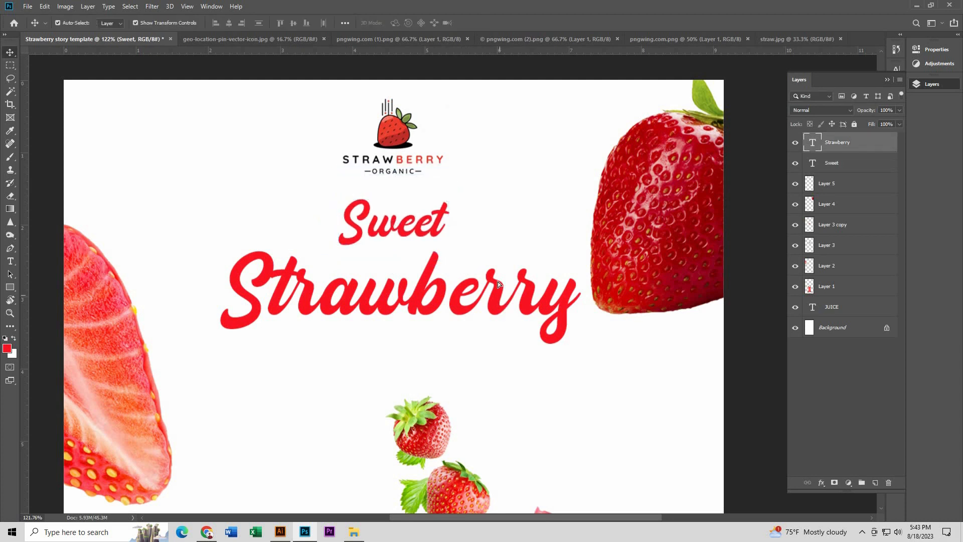
{"action": "left_click_drag", "start_coordinate": [498, 283], "coordinate": [496, 288]}
{"action": "scroll", "coordinate": [380, 268], "scroll_direction": "down", "scroll_amount": 4}
{"action": "left_click", "coordinate": [414, 244]}
{"action": "scroll", "coordinate": [419, 244], "scroll_direction": "down", "scroll_amount": 2}
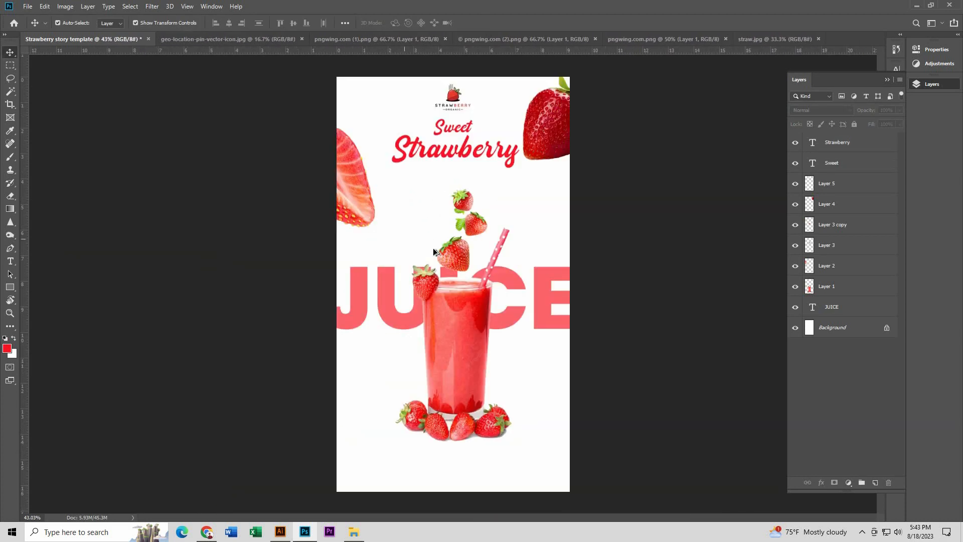
Step: Draw a red teardrop shape about 53 by 19 px with the Pen tool, just right of the Sweet text
{"action": "scroll", "coordinate": [510, 141], "scroll_direction": "up", "scroll_amount": 5}
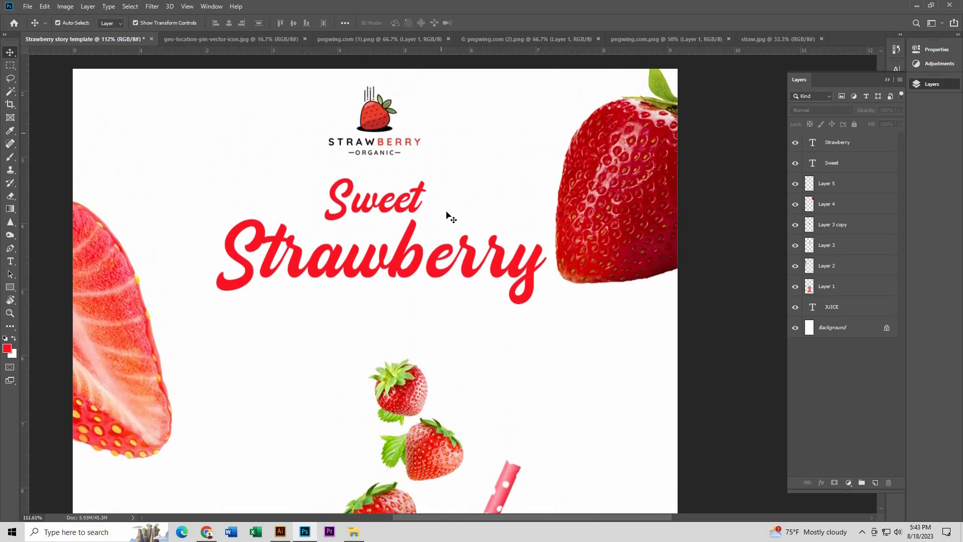
{"action": "scroll", "coordinate": [475, 198], "scroll_direction": "up", "scroll_amount": 1}
{"action": "left_click", "coordinate": [10, 248]}
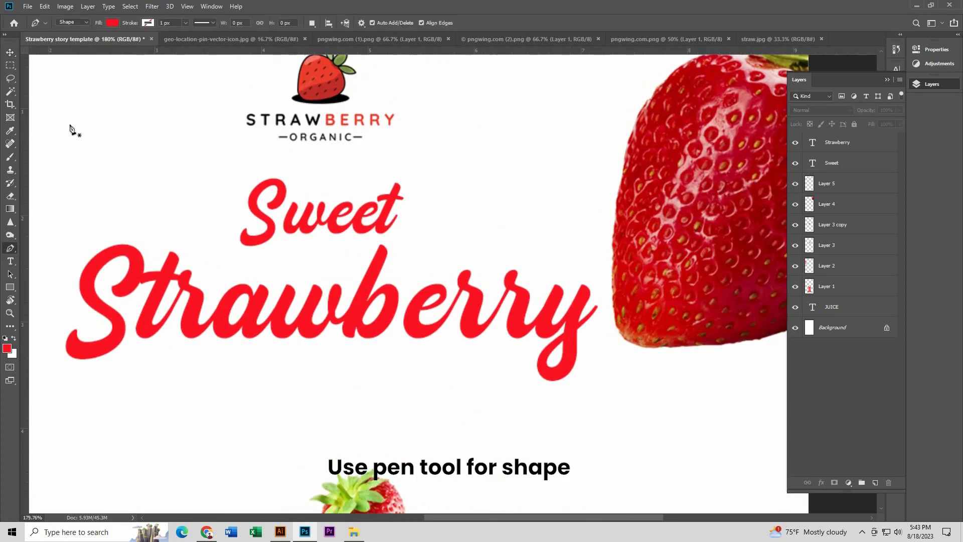
{"action": "scroll", "coordinate": [462, 184], "scroll_direction": "up", "scroll_amount": 4}
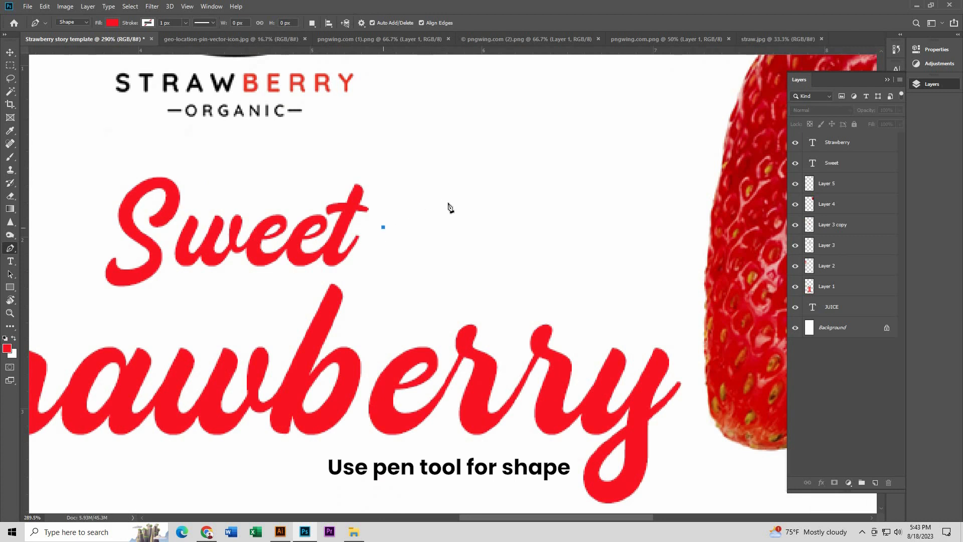
{"action": "left_click_drag", "start_coordinate": [454, 212], "coordinate": [483, 241]}
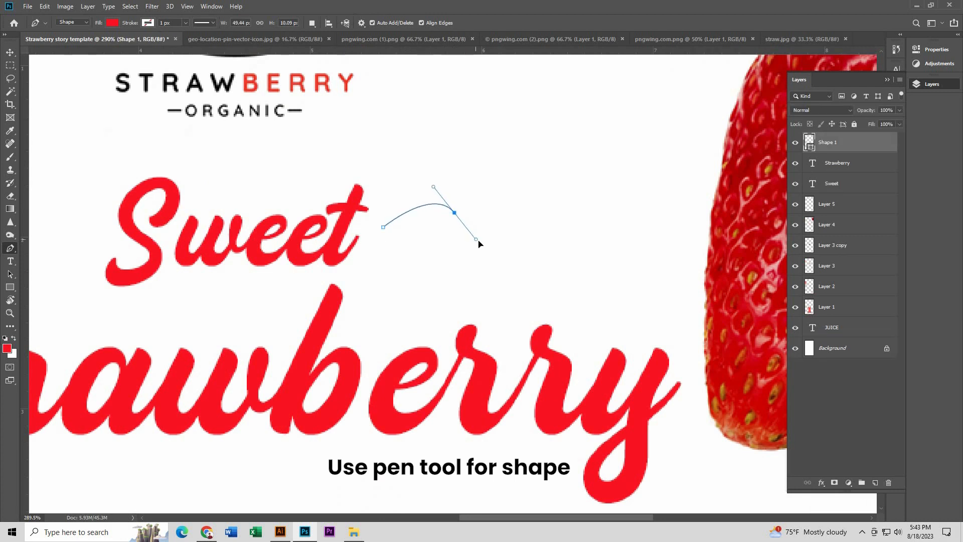
{"action": "left_click", "coordinate": [383, 228]}
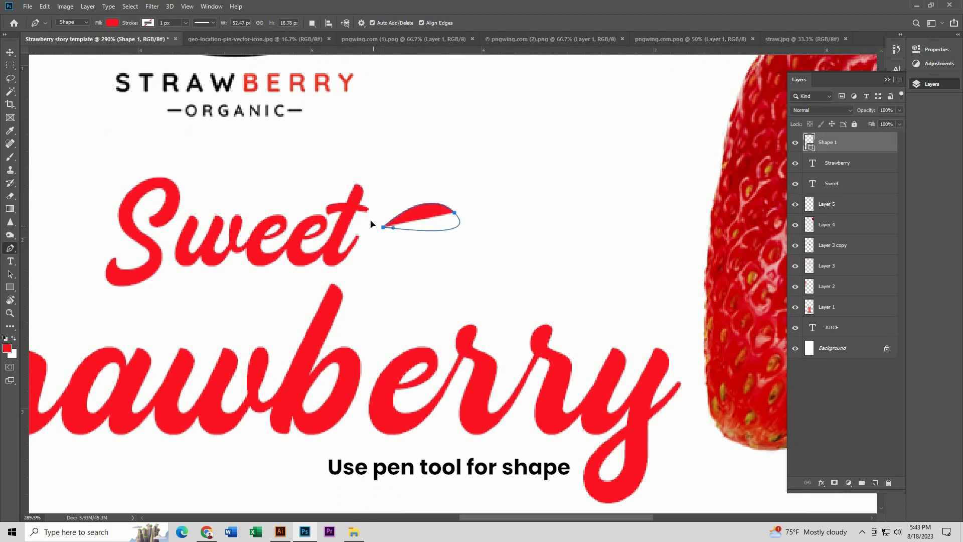
{"action": "mouse_move", "coordinate": [371, 224]}
{"action": "left_mouse_down"}
{"action": "mouse_move", "coordinate": [390, 236]}
{"action": "mouse_move", "coordinate": [377, 217]}
{"action": "mouse_move", "coordinate": [376, 231]}
{"action": "left_mouse_up"}
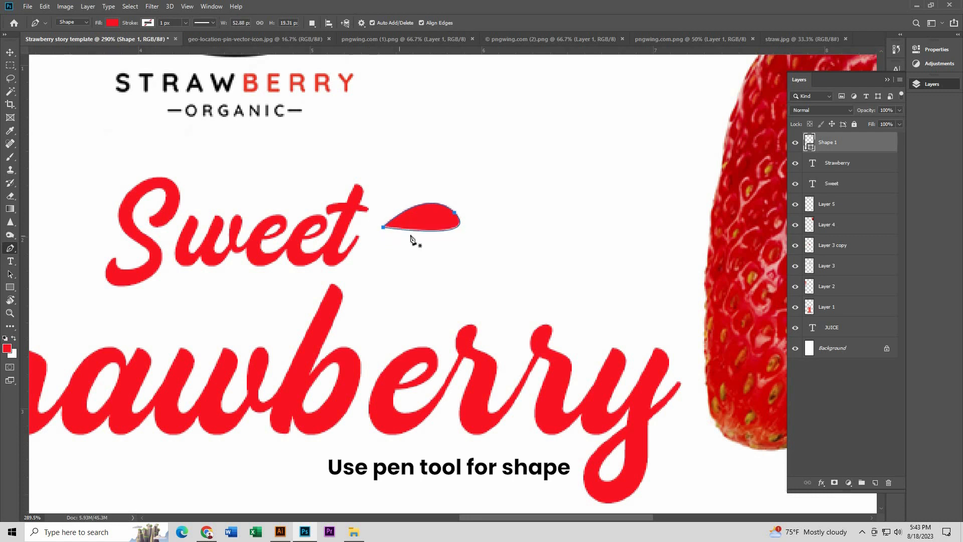
Step: Rotate the teardrop so it angles upward, duplicate it below and flip the copy vertically
{"action": "left_click", "coordinate": [7, 55]}
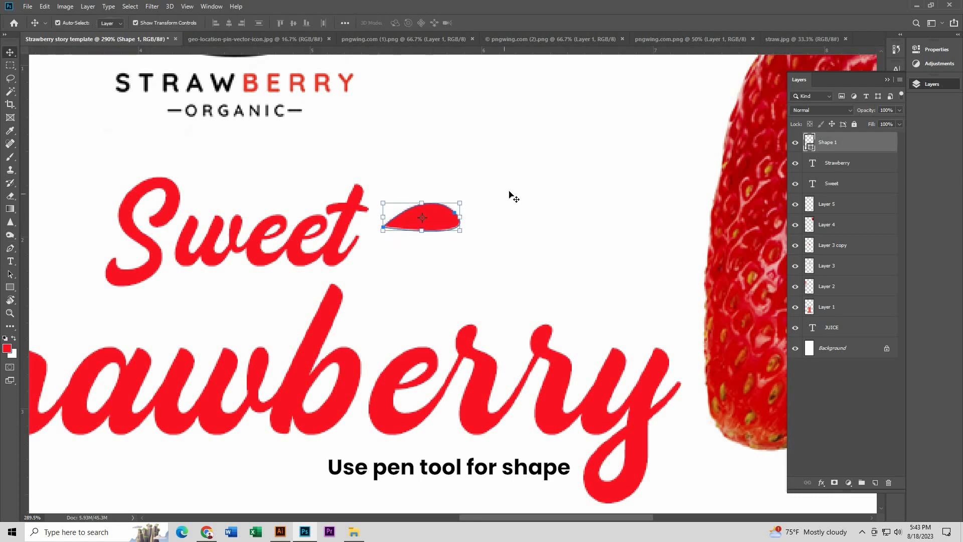
{"action": "scroll", "coordinate": [472, 211], "scroll_direction": "up", "scroll_amount": 2}
{"action": "left_click_drag", "start_coordinate": [468, 180], "coordinate": [434, 235]}
{"action": "key", "text": "Return"}
{"action": "key", "text": "ctrl+t"}
{"action": "right_click", "coordinate": [441, 201]}
{"action": "left_click", "coordinate": [480, 335]}
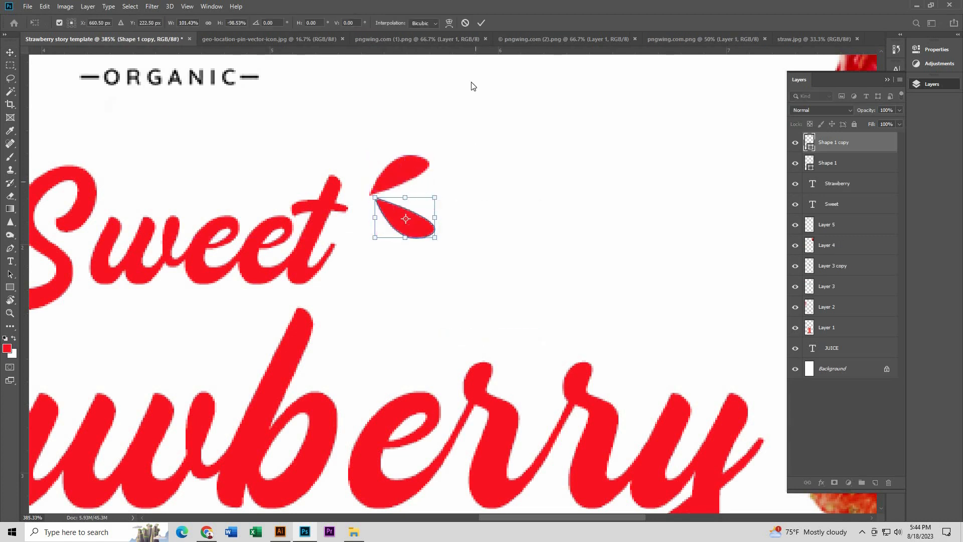
{"action": "key", "text": "Return"}
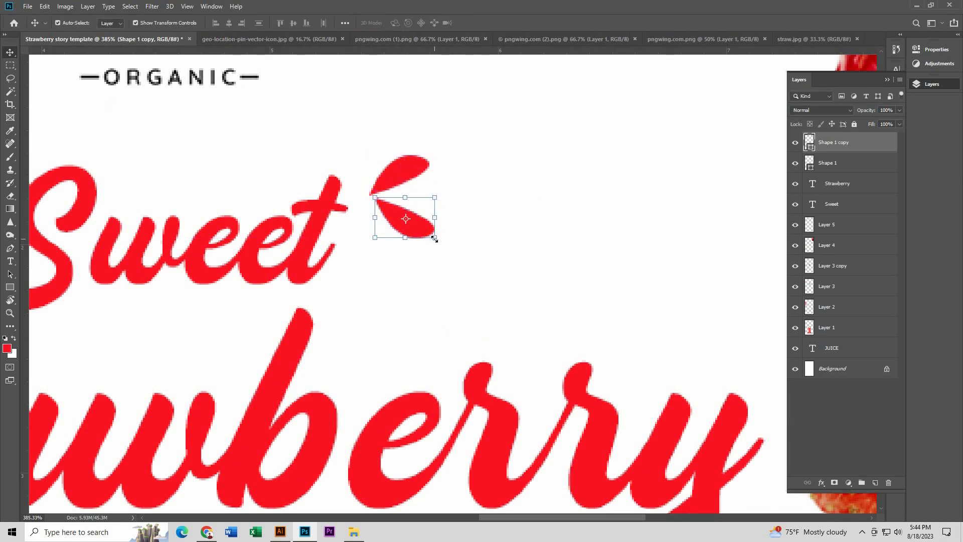
Step: Shrink the flipped teardrop copy and move it up close beneath the original teardrop
{"action": "left_click_drag", "start_coordinate": [435, 239], "coordinate": [403, 192]}
{"action": "key", "text": "Return"}
{"action": "left_click", "coordinate": [468, 219]}
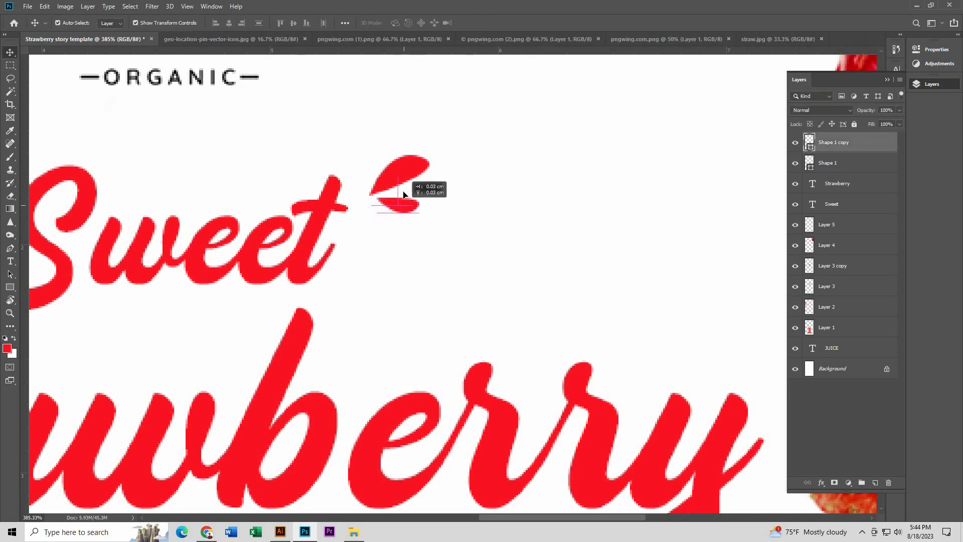
Step: Convert the two teardrop shape layers together into one smart object
{"action": "scroll", "coordinate": [404, 193], "scroll_direction": "up", "scroll_amount": 2}
{"action": "left_click", "coordinate": [798, 165], "text": "shift"}
{"action": "right_click", "coordinate": [850, 163]}
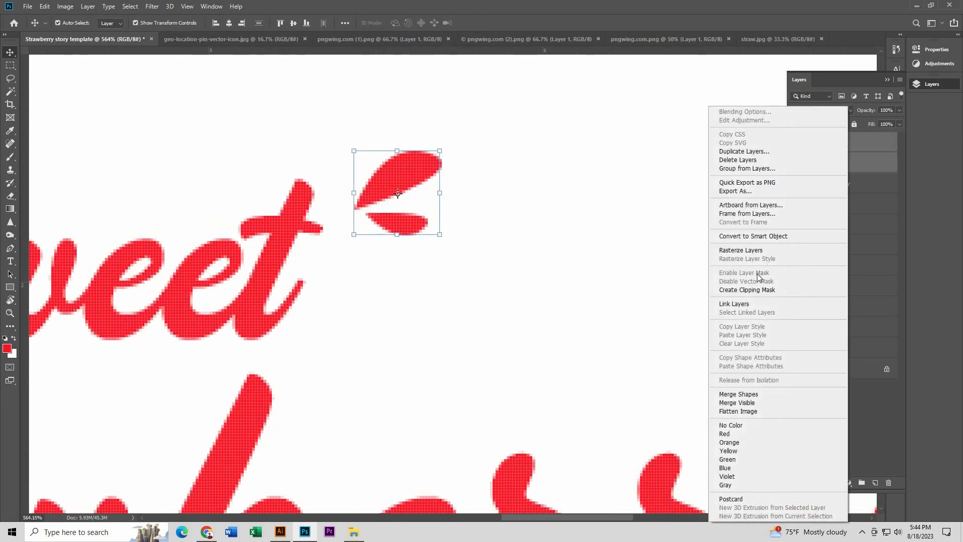
{"action": "left_click", "coordinate": [778, 237]}
{"action": "scroll", "coordinate": [602, 195], "scroll_direction": "down", "scroll_amount": 3}
Step: Duplicate the teardrop accent to the other side of Sweet, rotate it to point outward and place it at the S's upper left
{"action": "scroll", "coordinate": [517, 194], "scroll_direction": "up", "scroll_amount": 2}
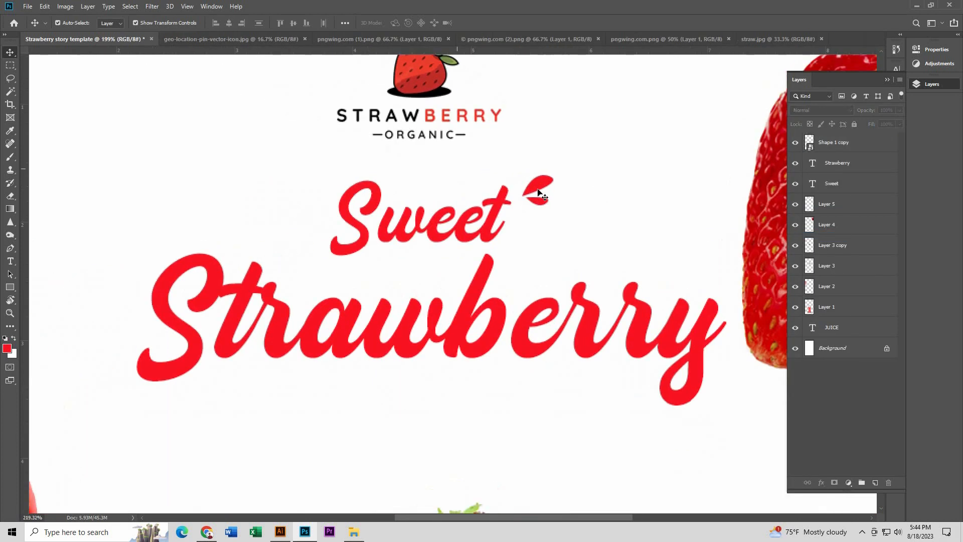
{"action": "left_click_drag", "start_coordinate": [536, 190], "coordinate": [223, 213]}
{"action": "key", "text": "Return"}
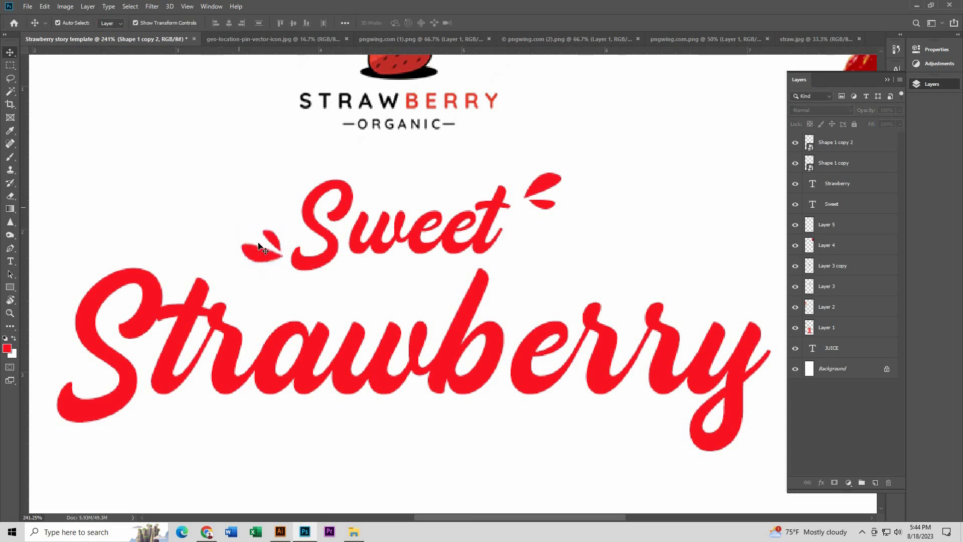
{"action": "left_click_drag", "start_coordinate": [262, 251], "coordinate": [268, 190]}
Step: Duplicate the teardrop accent again, rotate and enlarge it, and place it left of the S in Strawberry
{"action": "left_click_drag", "start_coordinate": [547, 189], "coordinate": [180, 247]}
{"action": "scroll", "coordinate": [555, 206], "scroll_direction": "down", "scroll_amount": 4}
{"action": "left_click", "coordinate": [556, 205]}
{"action": "scroll", "coordinate": [248, 234], "scroll_direction": "up", "scroll_amount": 2}
{"action": "left_click_drag", "start_coordinate": [235, 222], "coordinate": [203, 187]}
{"action": "key", "text": "Return"}
{"action": "left_click_drag", "start_coordinate": [282, 216], "coordinate": [215, 336]}
{"action": "key", "text": "Return"}
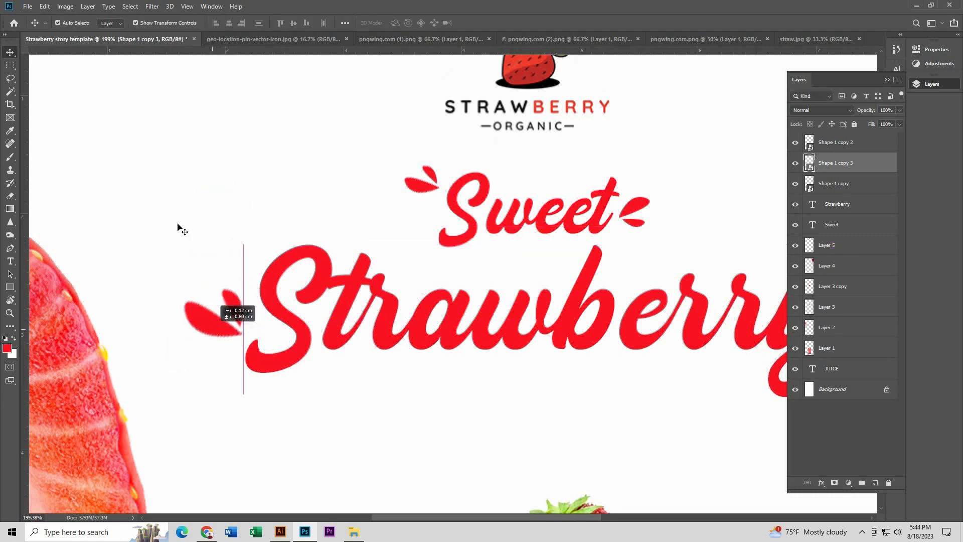
{"action": "left_click", "coordinate": [248, 189]}
{"action": "key", "text": "ctrl+0"}
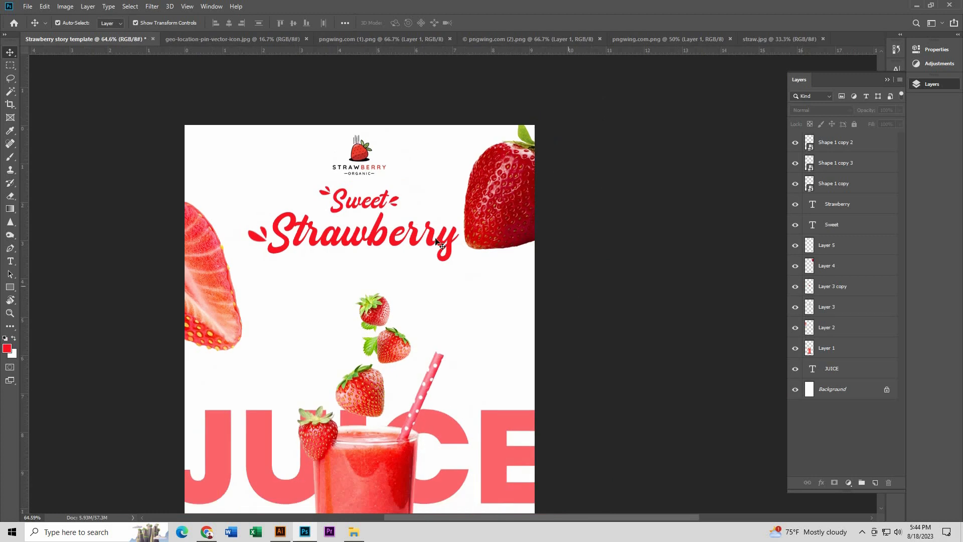
Step: Add a clipped Hue/Saturation adjustment to the large upper-right strawberry with saturation +33 and lightness about +23
{"action": "scroll", "coordinate": [435, 236], "scroll_direction": "down", "scroll_amount": 6}
{"action": "scroll", "coordinate": [517, 166], "scroll_direction": "up", "scroll_amount": 2}
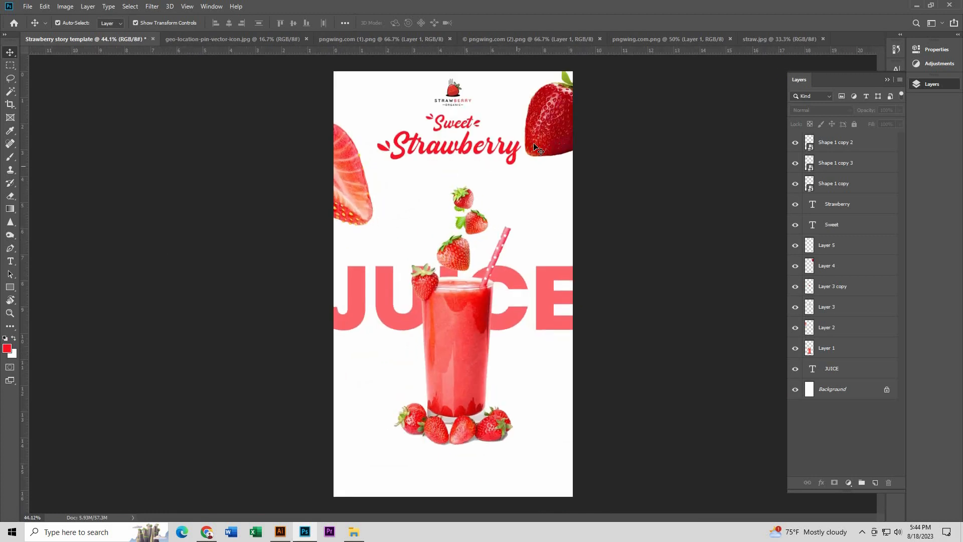
{"action": "scroll", "coordinate": [520, 336], "scroll_direction": "up", "scroll_amount": 2}
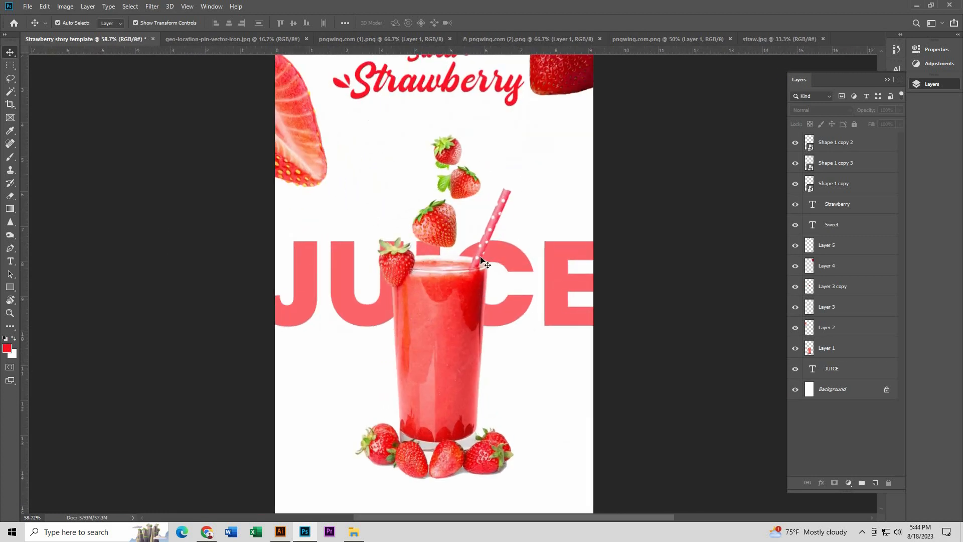
{"action": "left_click", "coordinate": [561, 93]}
{"action": "scroll", "coordinate": [562, 100], "scroll_direction": "up", "scroll_amount": 3}
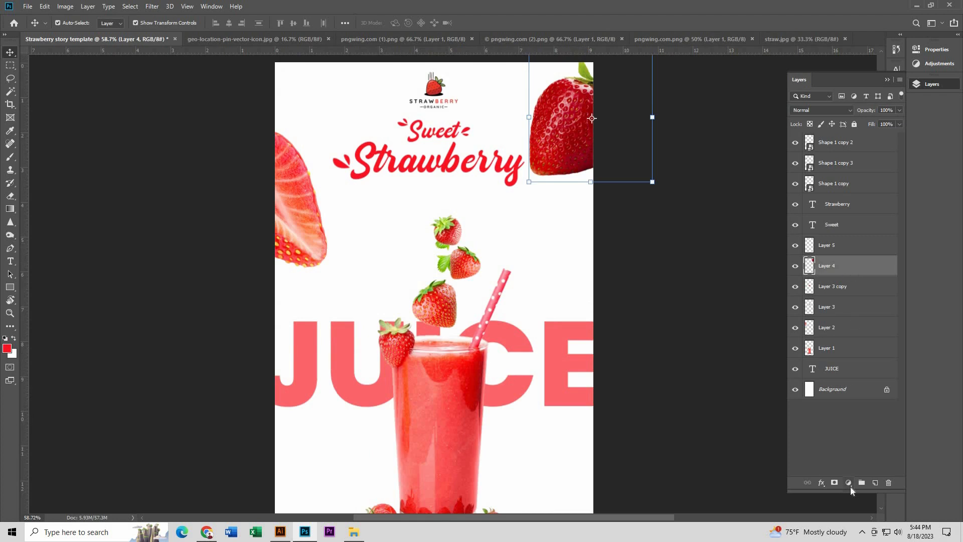
{"action": "left_click", "coordinate": [849, 483]}
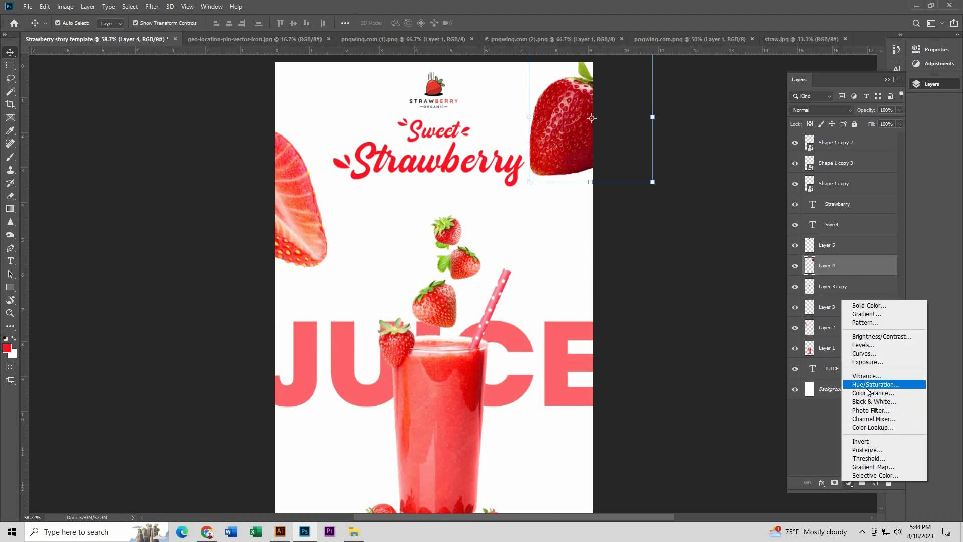
{"action": "left_click", "coordinate": [868, 385]}
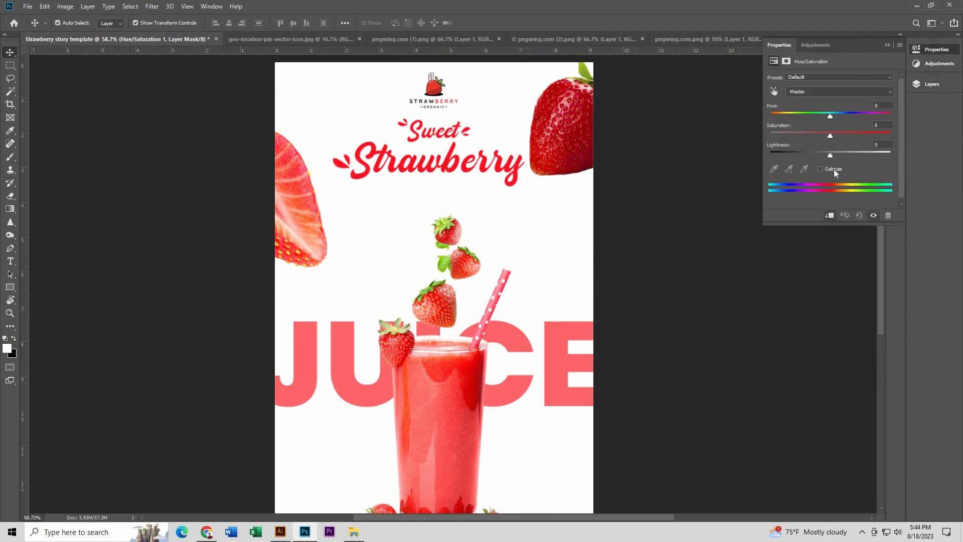
{"action": "left_click_drag", "start_coordinate": [832, 134], "coordinate": [841, 156]}
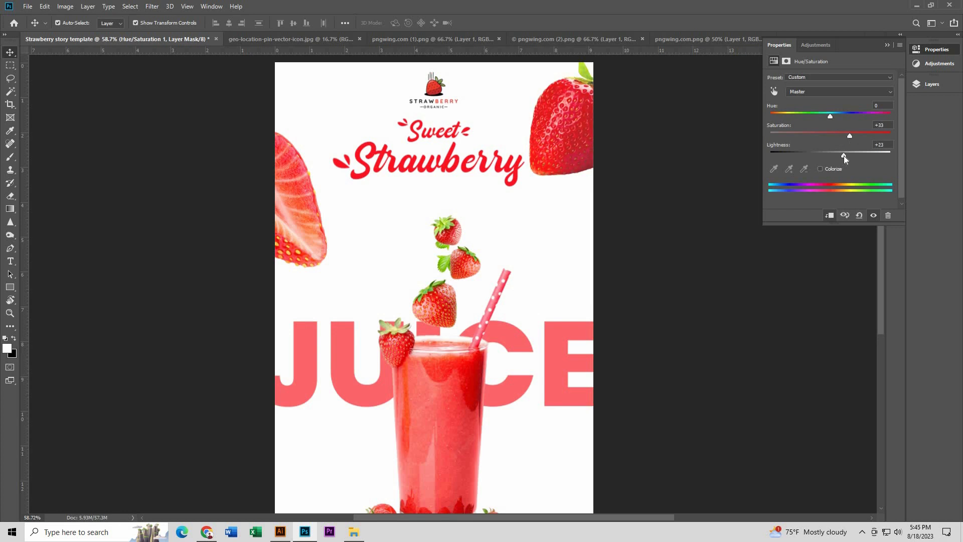
{"action": "left_click", "coordinate": [892, 45]}
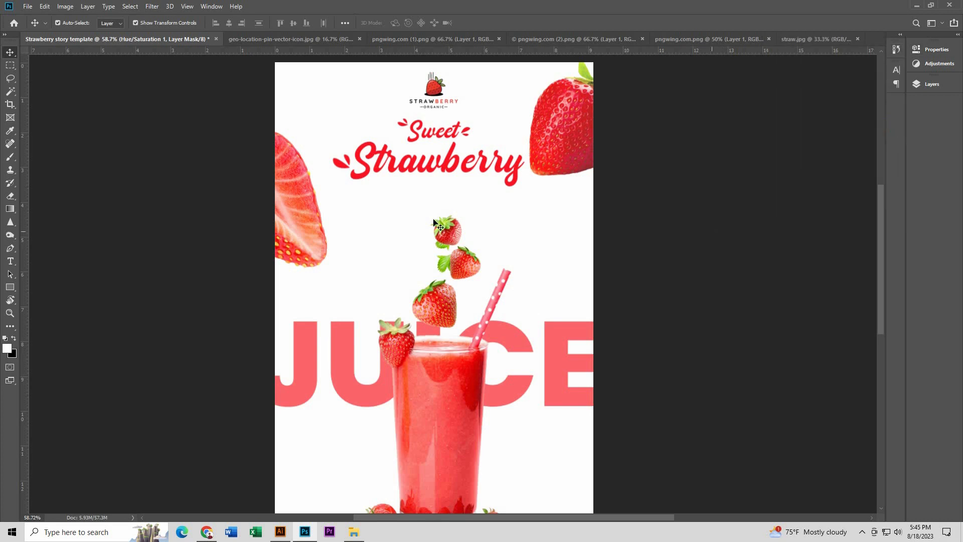
Step: Set the opacity of the JUICE text layer behind the glass to 86%
{"action": "scroll", "coordinate": [439, 178], "scroll_direction": "down", "scroll_amount": 5}
{"action": "scroll", "coordinate": [506, 346], "scroll_direction": "up", "scroll_amount": 3}
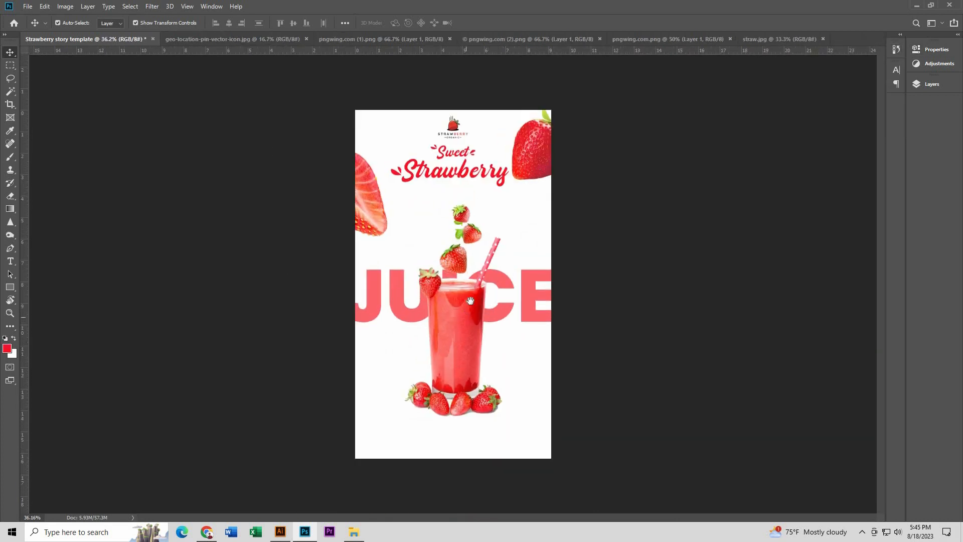
{"action": "scroll", "coordinate": [473, 300], "scroll_direction": "up", "scroll_amount": 3}
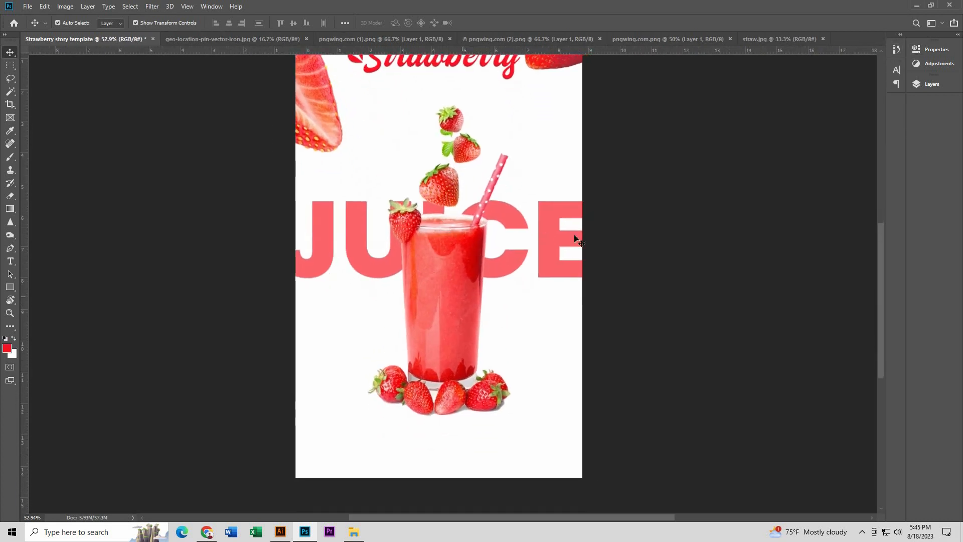
{"action": "left_click", "coordinate": [547, 212]}
{"action": "left_click", "coordinate": [929, 84]}
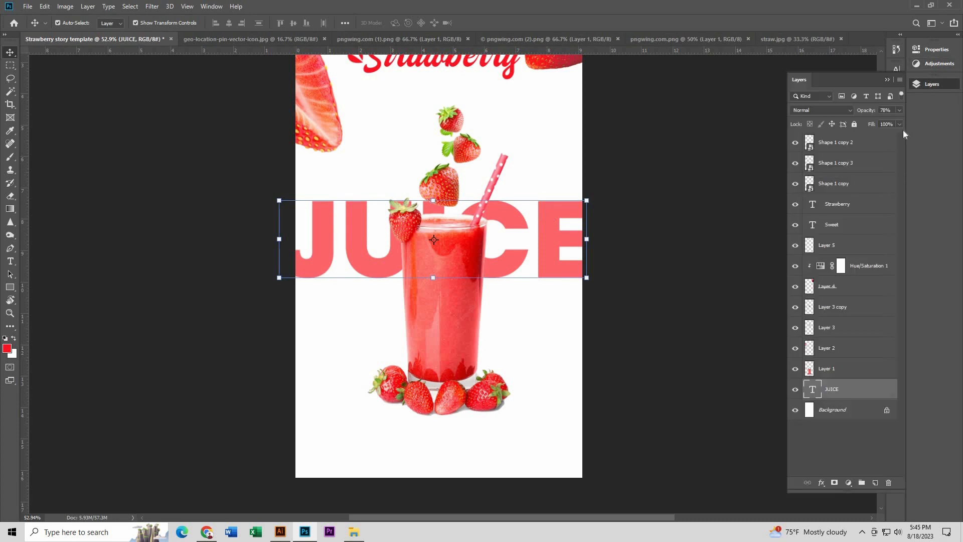
{"action": "left_click", "coordinate": [662, 221]}
Step: Duplicate the JUICE text to the bottom of the canvas and scale the copy down beneath the base strawberries
{"action": "scroll", "coordinate": [475, 216], "scroll_direction": "down", "scroll_amount": 3}
{"action": "scroll", "coordinate": [474, 221], "scroll_direction": "up", "scroll_amount": 4}
{"action": "left_click_drag", "start_coordinate": [468, 303], "coordinate": [485, 291]}
{"action": "left_click_drag", "start_coordinate": [350, 144], "coordinate": [352, 337]}
{"action": "key", "text": "ctrl+t"}
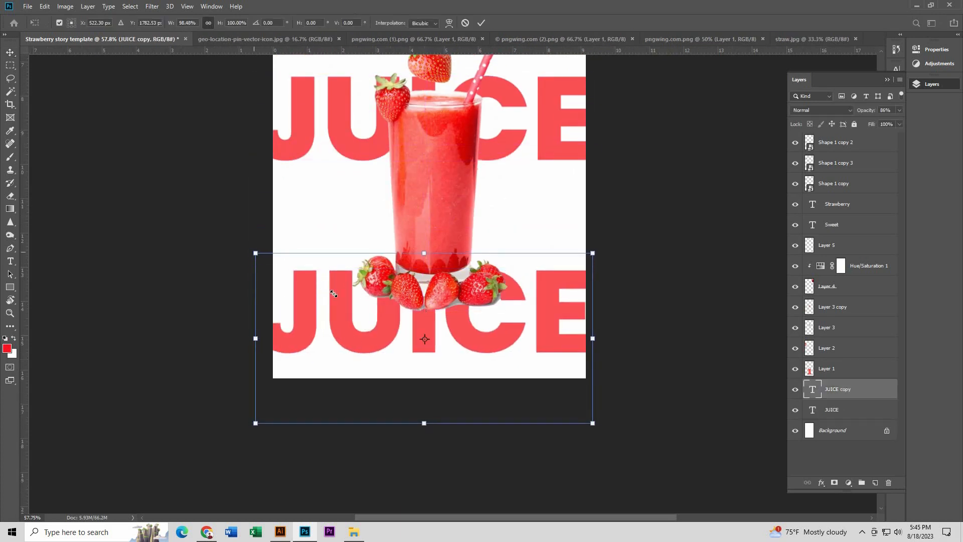
{"action": "left_click_drag", "start_coordinate": [255, 252], "coordinate": [390, 321]}
{"action": "key", "text": "Return"}
Step: Replace the small JUICE copy's text beneath the base strawberries with GET MORE INFO
{"action": "scroll", "coordinate": [445, 359], "scroll_direction": "up", "scroll_amount": 5}
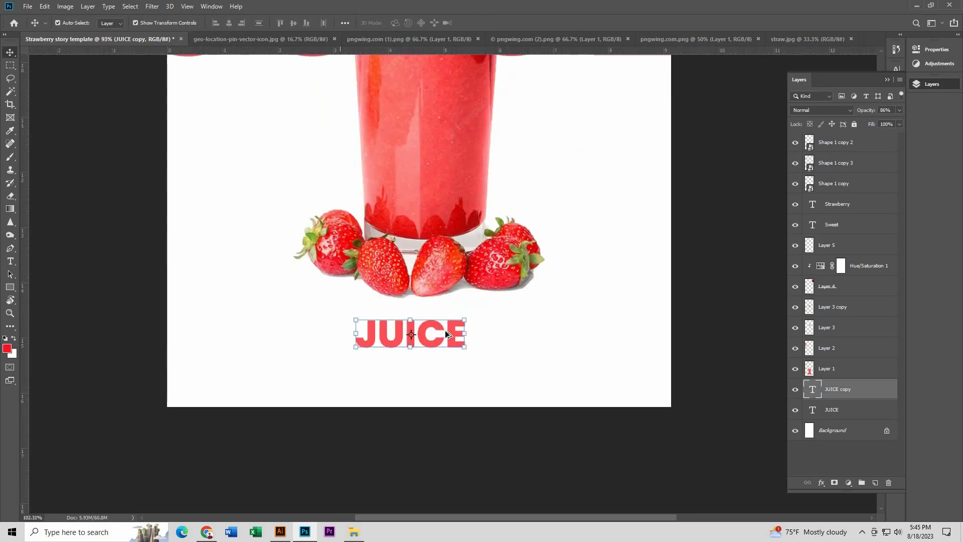
{"action": "left_click", "coordinate": [10, 261]}
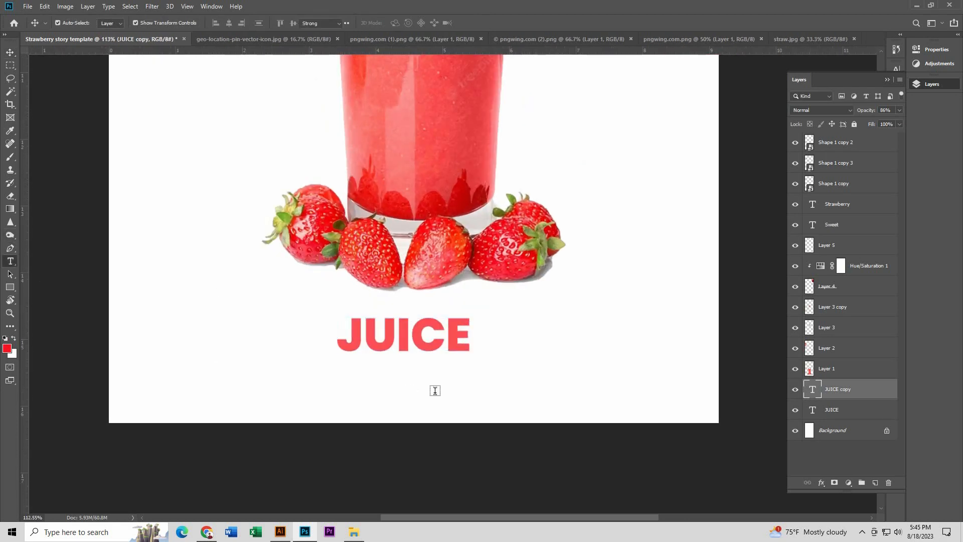
{"action": "double_click", "coordinate": [413, 348]}
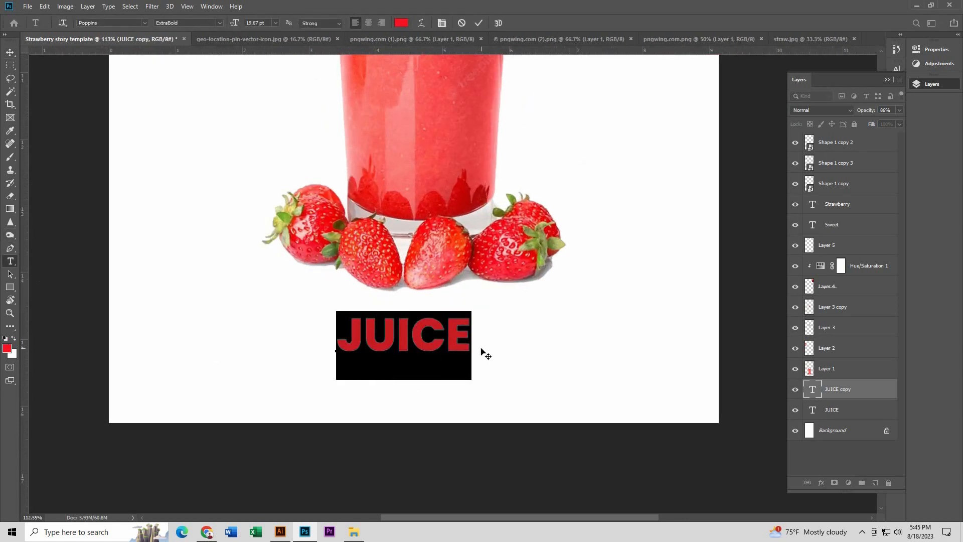
{"action": "type", "text": "get"}
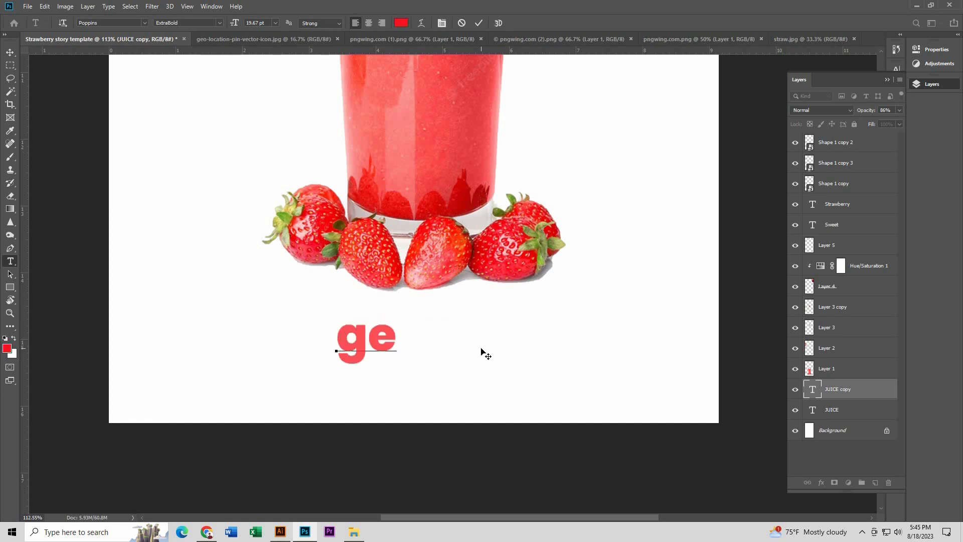
{"action": "key", "text": "BackSpace"}
{"action": "key", "text": "BackSpace"}
{"action": "key", "text": "BackSpace"}
{"action": "type", "text": "GET"}
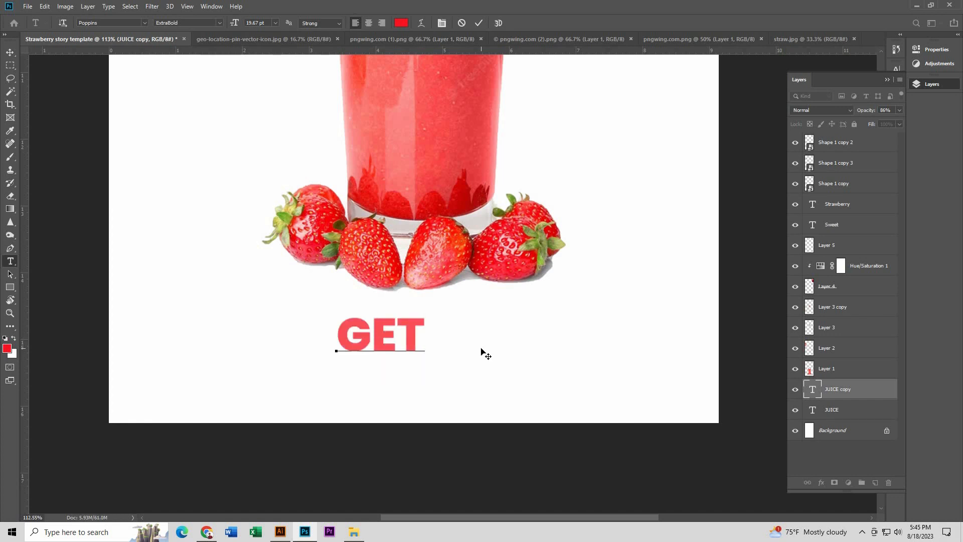
{"action": "type", "text": " MORE INFO"}
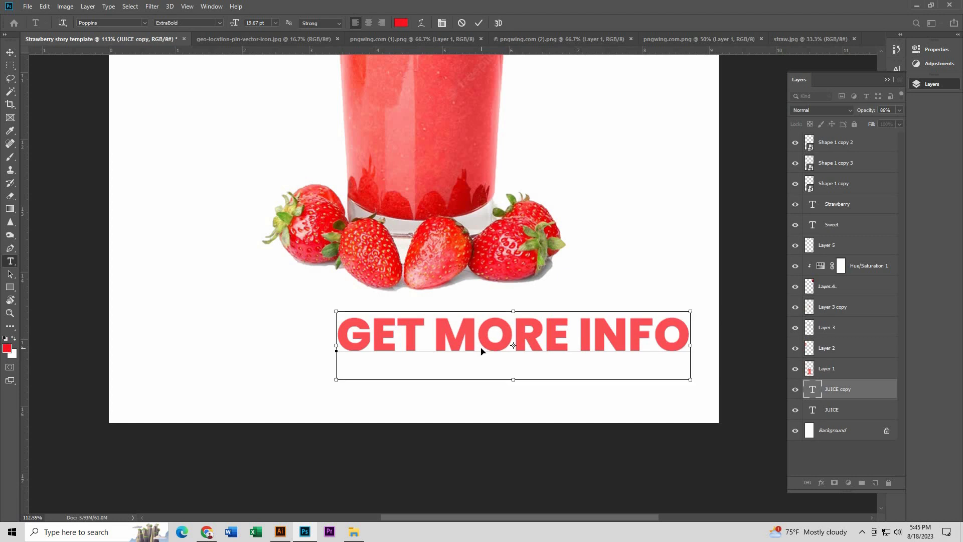
Step: Set the GET MORE INFO text's font style to Poppins Bold Italic
{"action": "key", "text": "ctrl+a"}
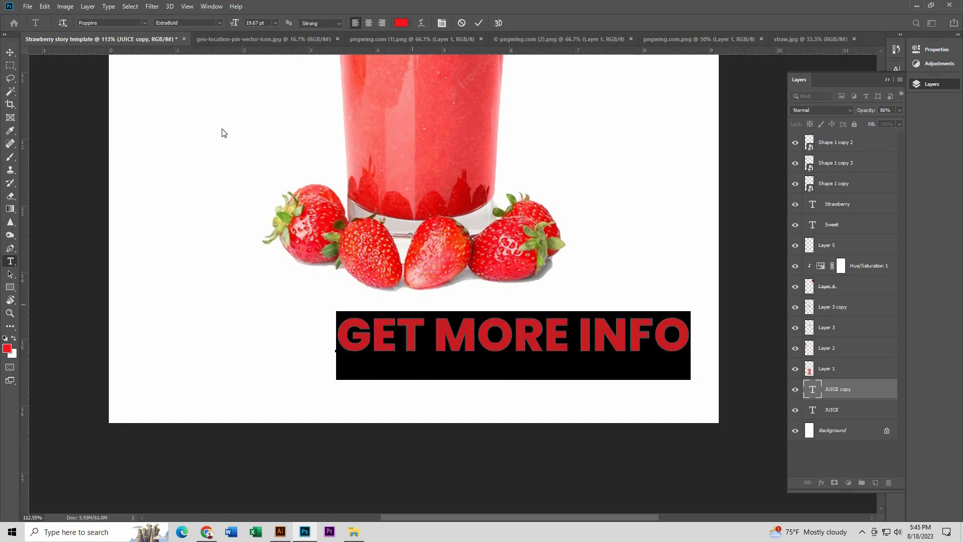
{"action": "left_click", "coordinate": [222, 24]}
{"action": "left_click", "coordinate": [221, 123]}
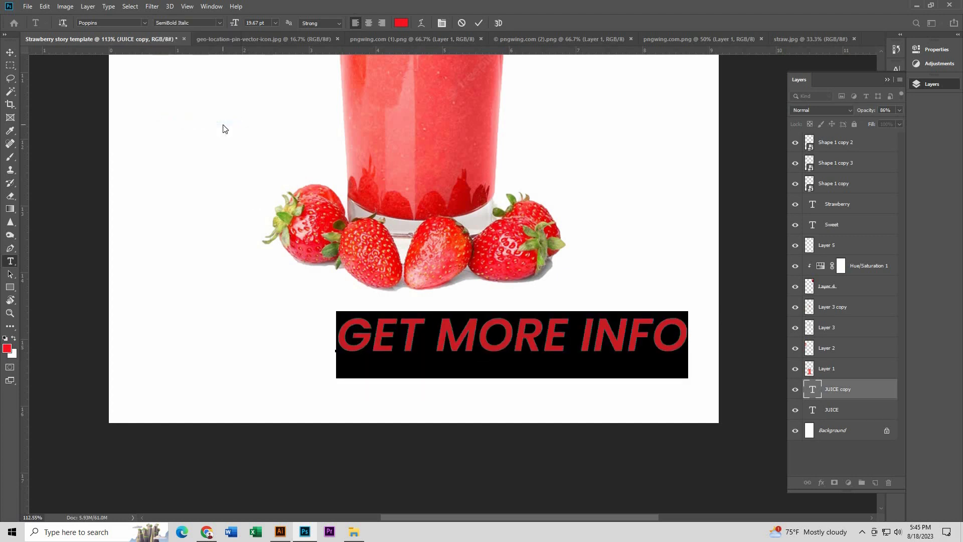
{"action": "left_click", "coordinate": [221, 22]}
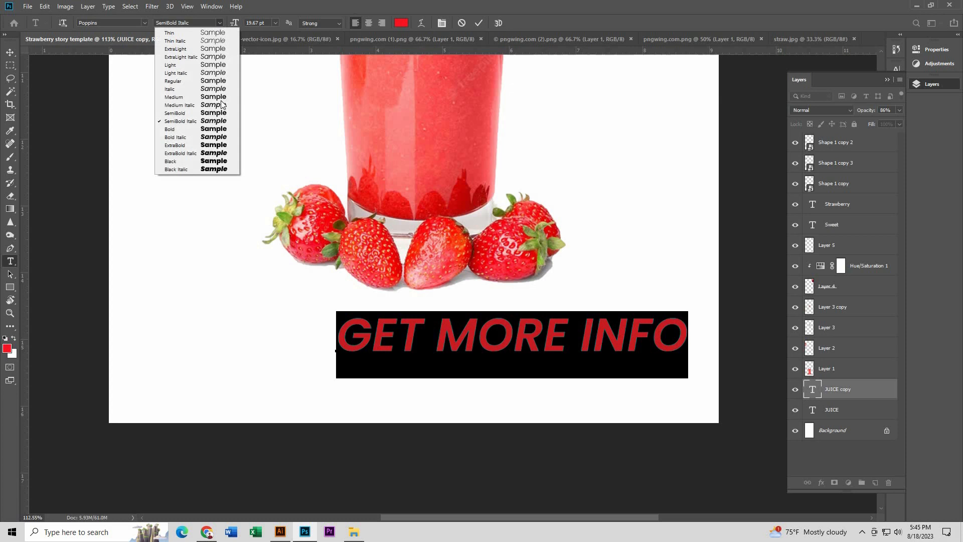
{"action": "left_click", "coordinate": [222, 136]}
{"action": "key", "text": "ctrl+Return"}
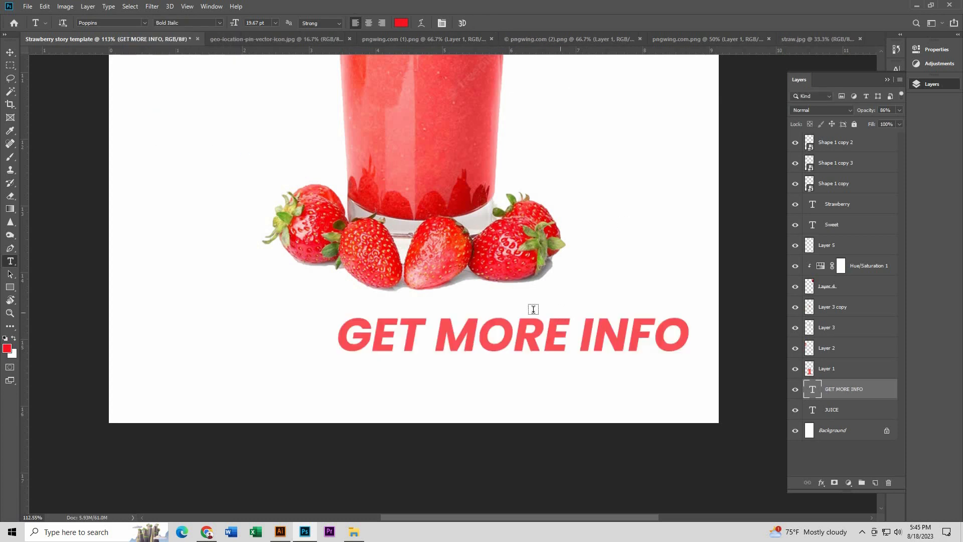
Step: Scale the GET MORE INFO text down beneath the base strawberries and recolour it with a red sampled from the juice glass
{"action": "key", "text": "v"}
{"action": "left_click_drag", "start_coordinate": [690, 317], "coordinate": [477, 340]}
{"action": "key", "text": "Return"}
{"action": "key", "text": "i"}
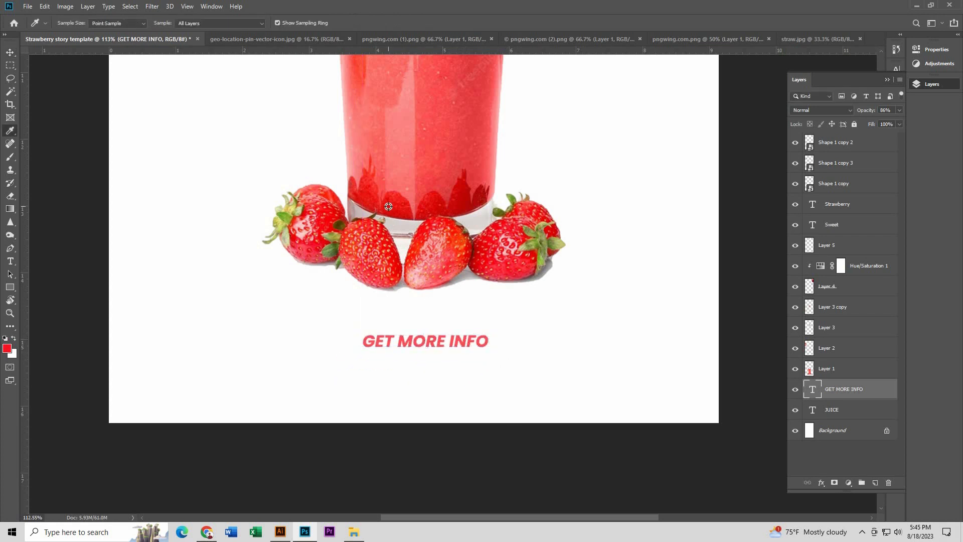
{"action": "key", "text": "v"}
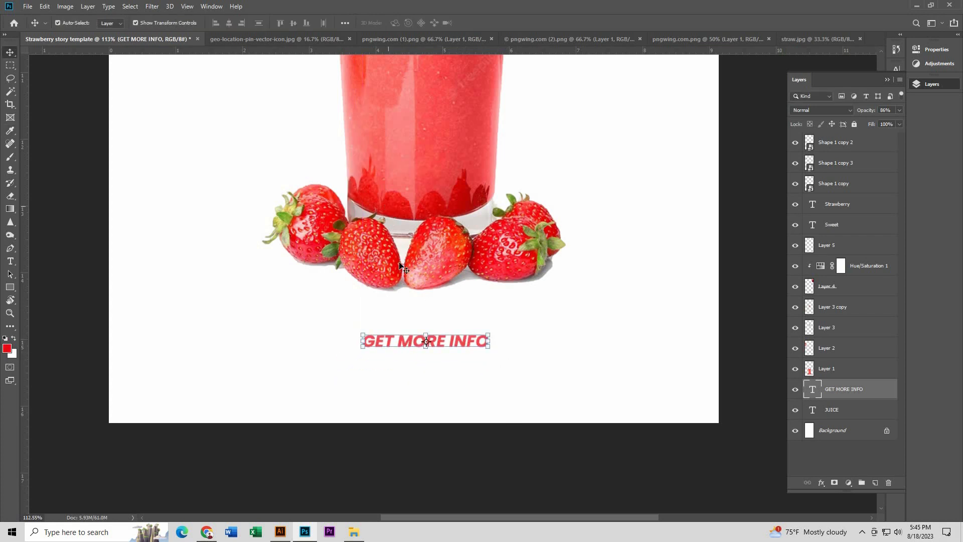
Step: Centre the GET MORE INFO text horizontally on the canvas
{"action": "scroll", "coordinate": [450, 344], "scroll_direction": "down", "scroll_amount": 3}
{"action": "scroll", "coordinate": [456, 360], "scroll_direction": "up", "scroll_amount": 3}
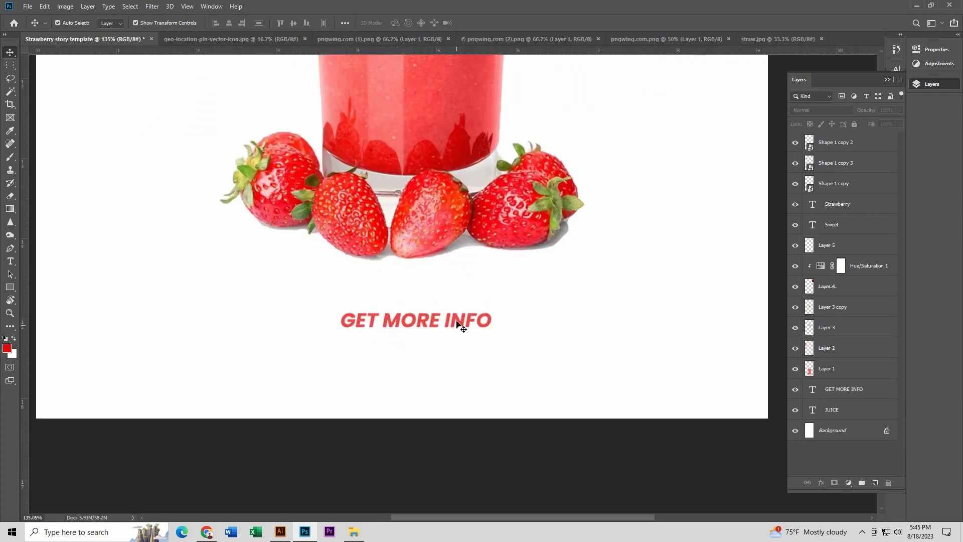
{"action": "left_click", "coordinate": [459, 327]}
{"action": "key", "text": "ctrl+a"}
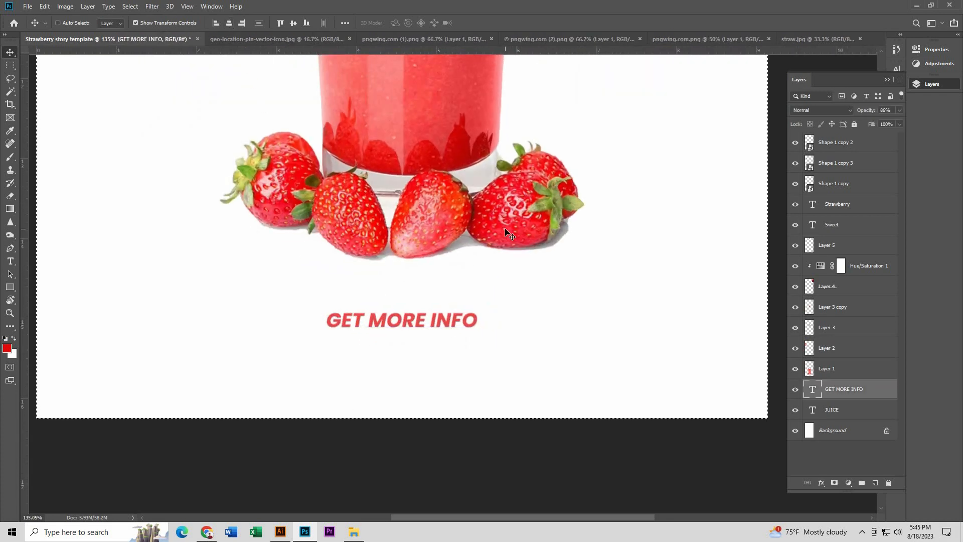
{"action": "key", "text": "ctrl+d"}
{"action": "scroll", "coordinate": [480, 282], "scroll_direction": "down", "scroll_amount": 5}
{"action": "left_click", "coordinate": [478, 446]}
{"action": "scroll", "coordinate": [476, 318], "scroll_direction": "up", "scroll_amount": 3}
{"action": "scroll", "coordinate": [461, 314], "scroll_direction": "up", "scroll_amount": 5}
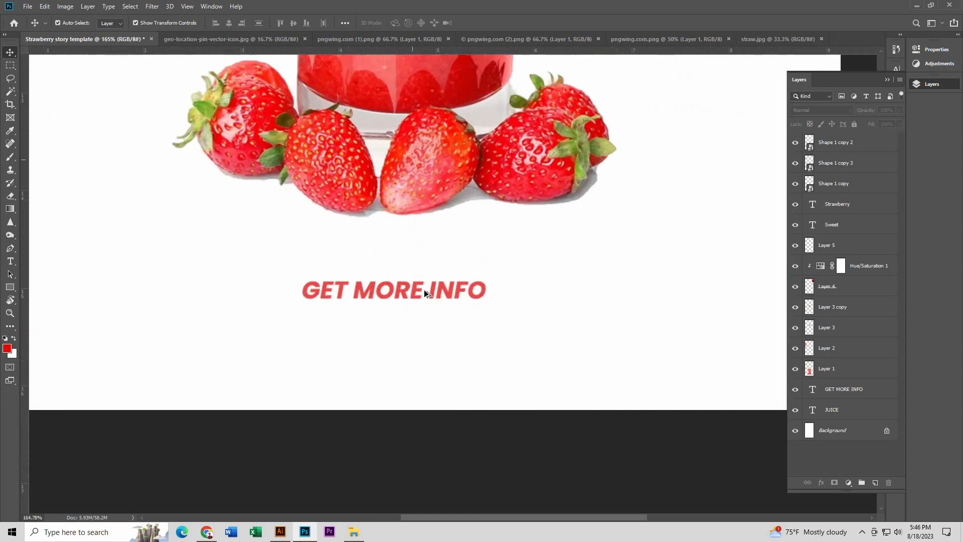
Step: Draw a red upward arrowhead with a notched base, about 30 by 17 px, above MORE with the Pen tool
{"action": "left_click", "coordinate": [9, 249]}
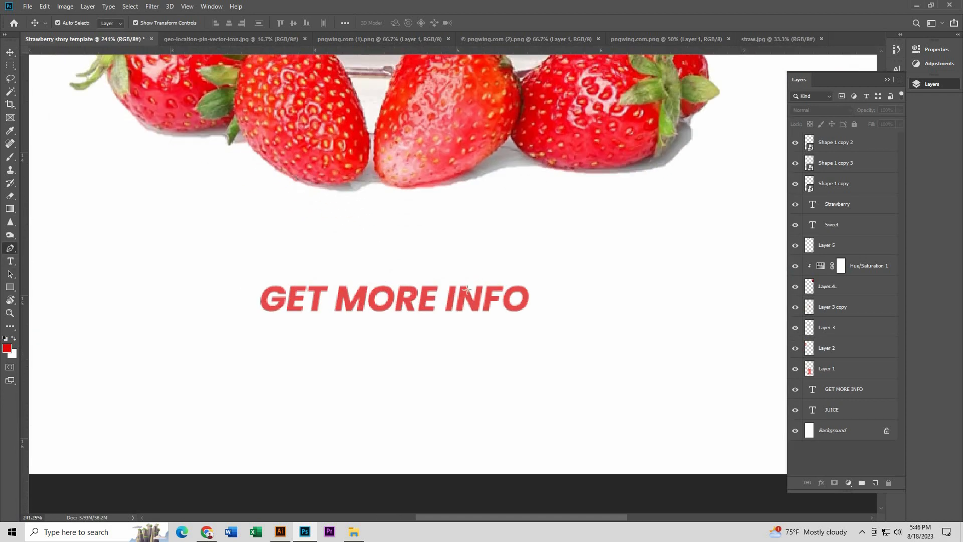
{"action": "scroll", "coordinate": [371, 266], "scroll_direction": "up", "scroll_amount": 5}
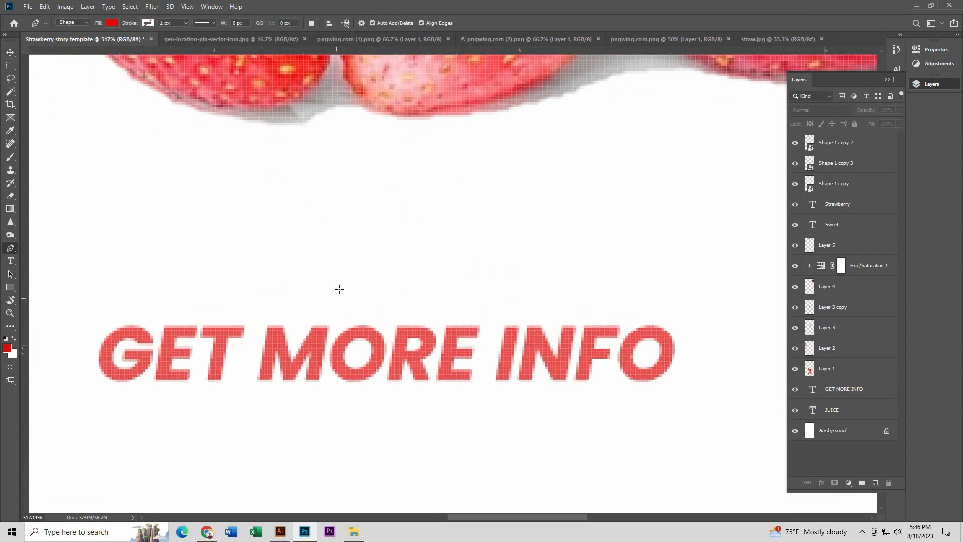
{"action": "scroll", "coordinate": [346, 324], "scroll_direction": "up", "scroll_amount": 1}
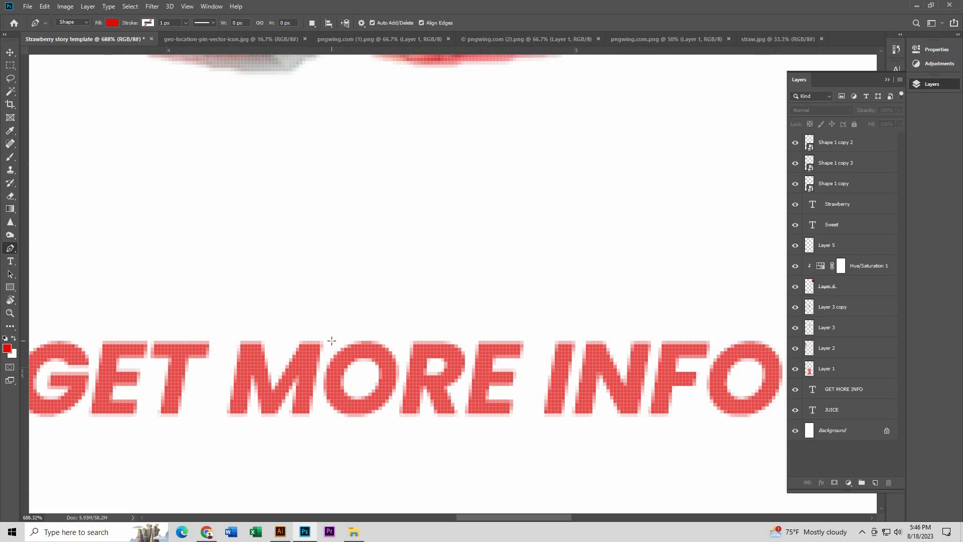
{"action": "scroll", "coordinate": [296, 343], "scroll_direction": "up", "scroll_amount": 1}
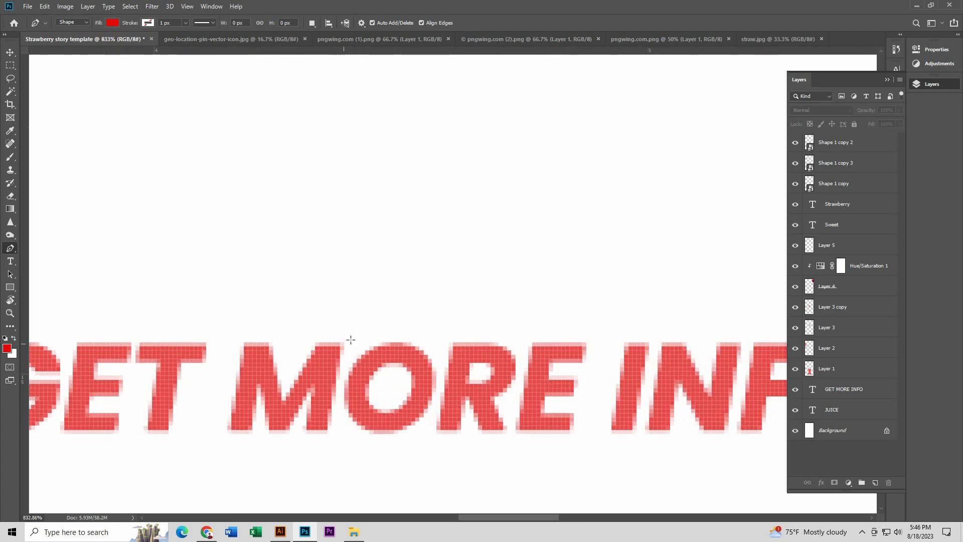
{"action": "left_click", "coordinate": [345, 342]}
{"action": "left_click", "coordinate": [394, 275]}
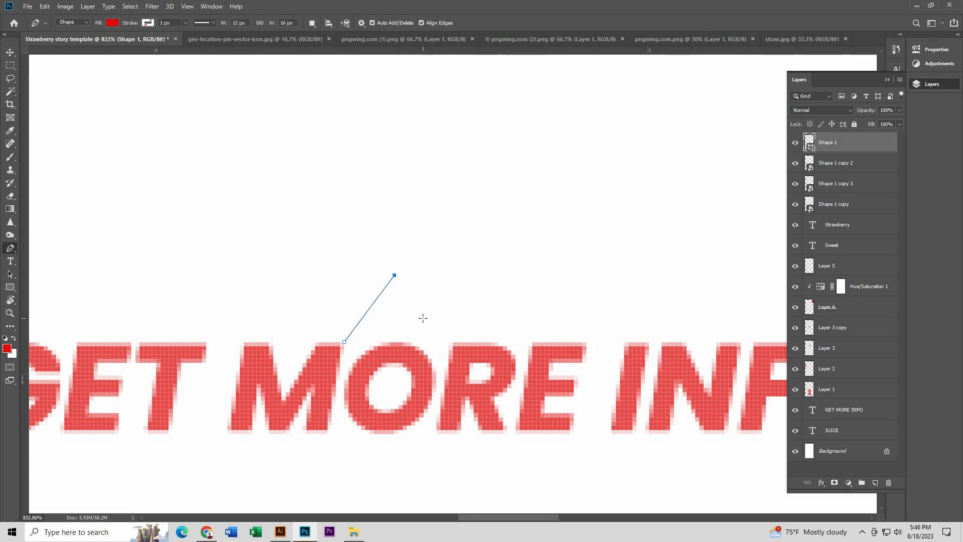
{"action": "scroll", "coordinate": [422, 320], "scroll_direction": "up", "scroll_amount": 1}
{"action": "left_click", "coordinate": [404, 261]}
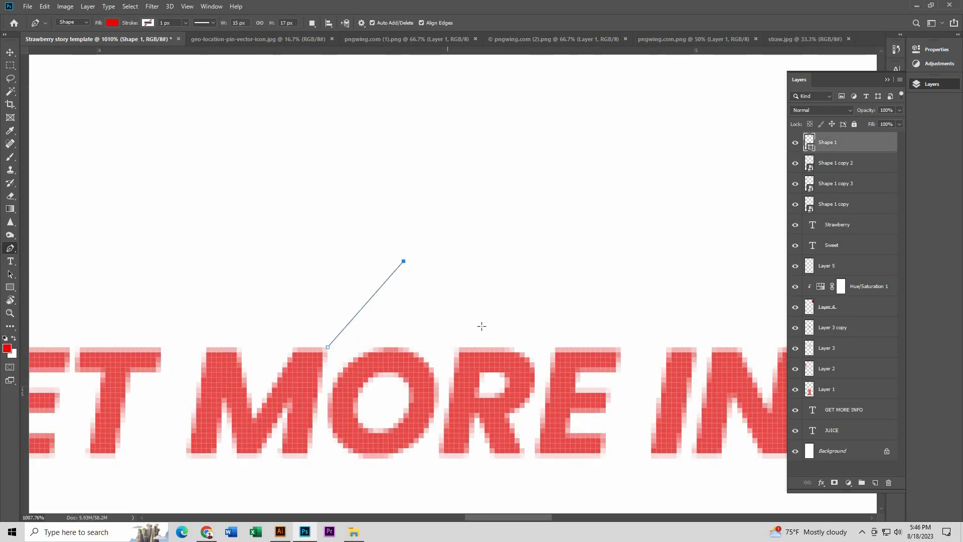
{"action": "left_click", "coordinate": [480, 347]}
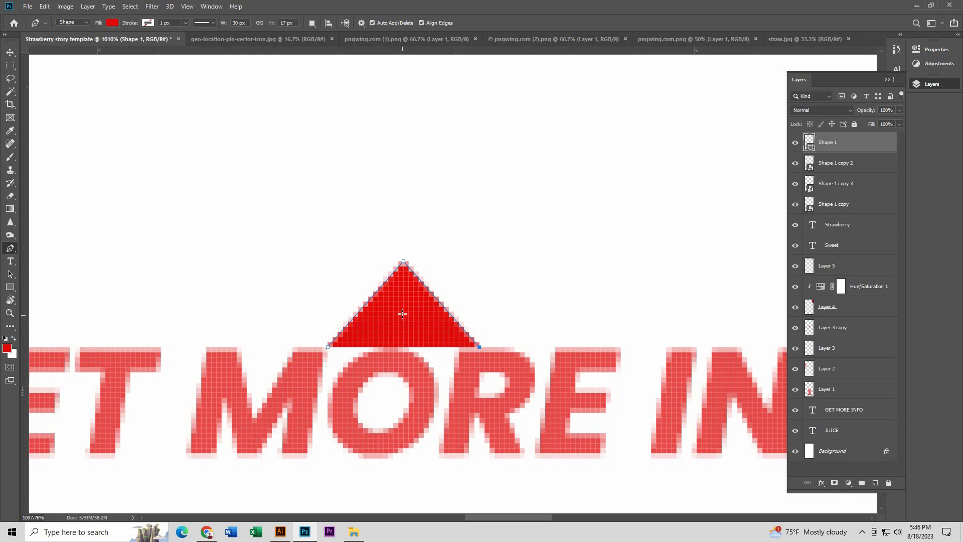
{"action": "left_click", "coordinate": [403, 313]}
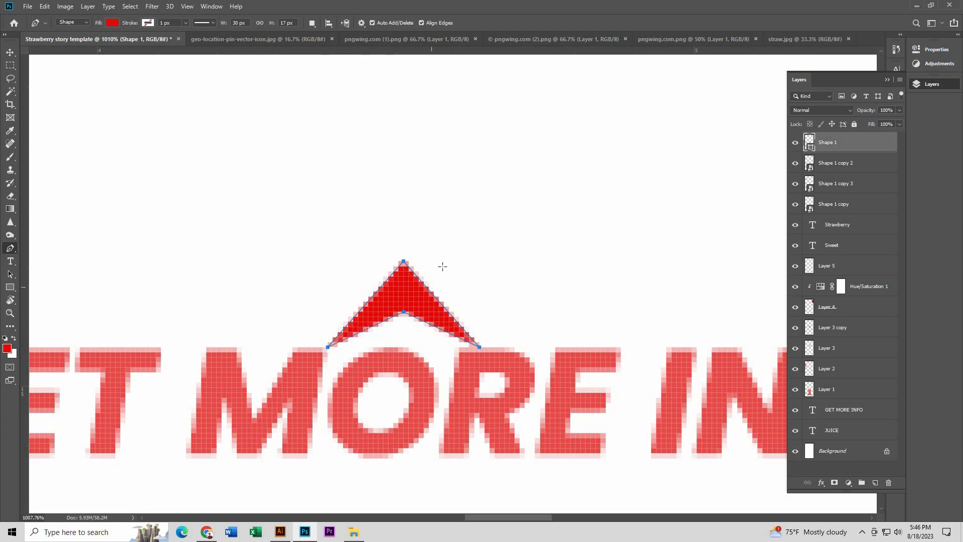
Step: Position the red arrowhead just above the middle of the GET MORE INFO text
{"action": "key", "text": "v"}
{"action": "scroll", "coordinate": [400, 294], "scroll_direction": "down", "scroll_amount": 7}
{"action": "left_click_drag", "start_coordinate": [411, 298], "coordinate": [411, 259]}
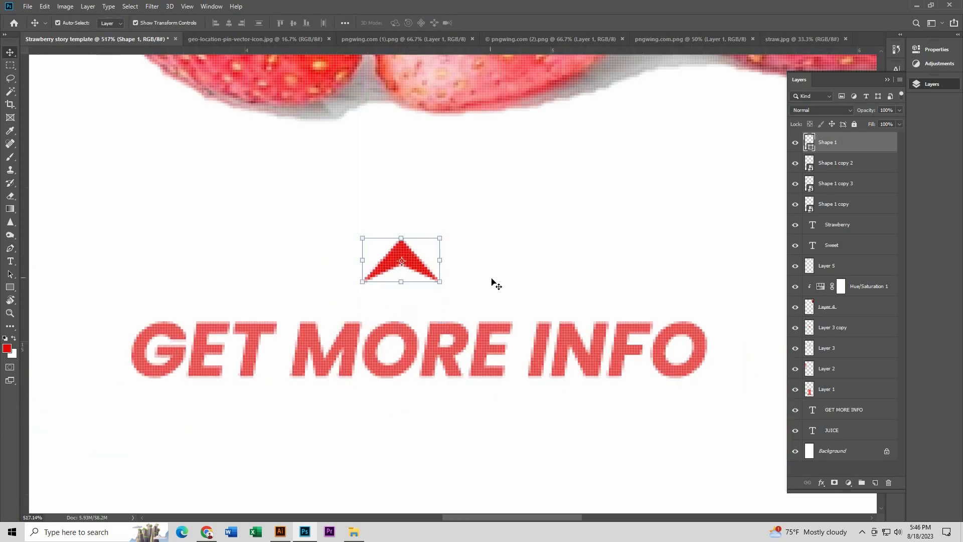
{"action": "left_click", "coordinate": [492, 282]}
{"action": "left_click", "coordinate": [439, 348]}
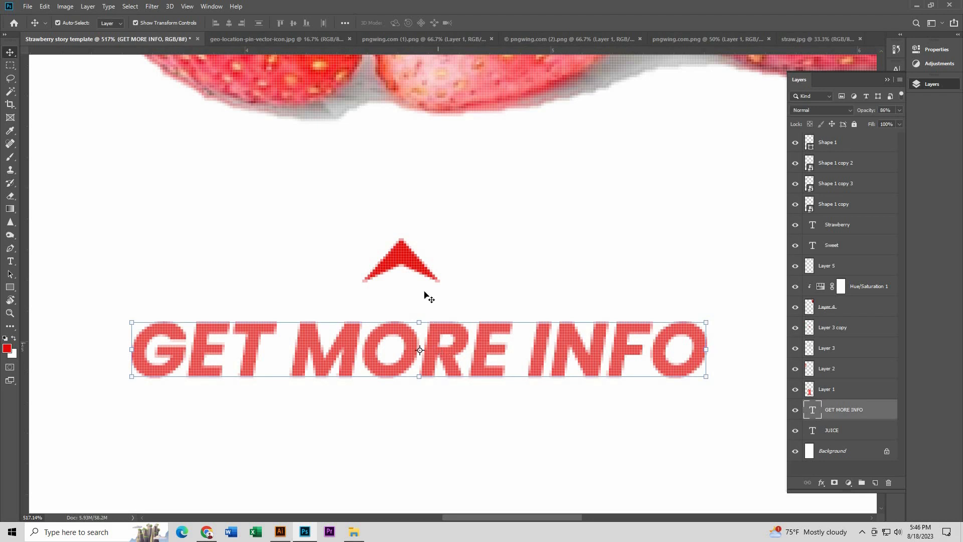
{"action": "left_click", "coordinate": [405, 263]}
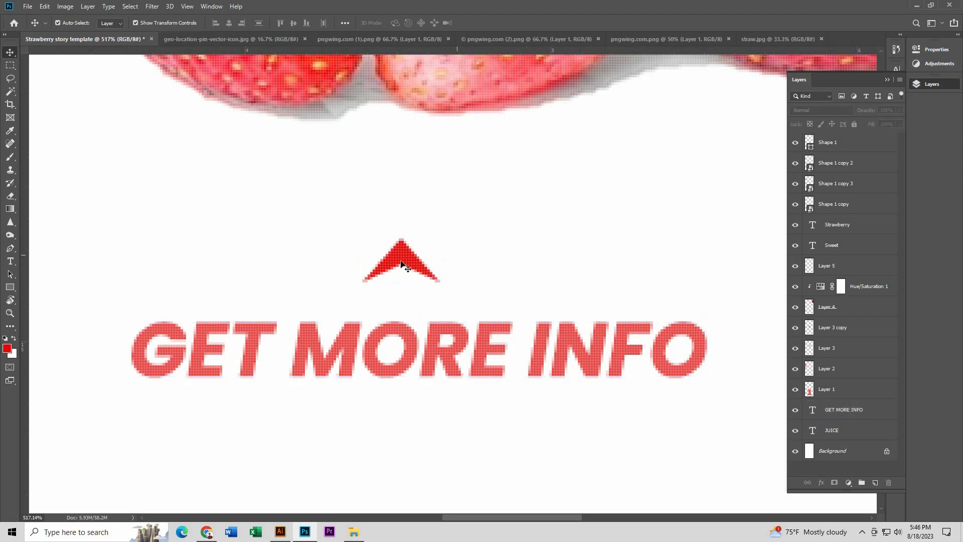
{"action": "left_click_drag", "start_coordinate": [406, 263], "coordinate": [401, 284]}
Step: Centre the red arrowhead horizontally on the canvas above the GET MORE INFO text
{"action": "scroll", "coordinate": [401, 284], "scroll_direction": "down", "scroll_amount": 5}
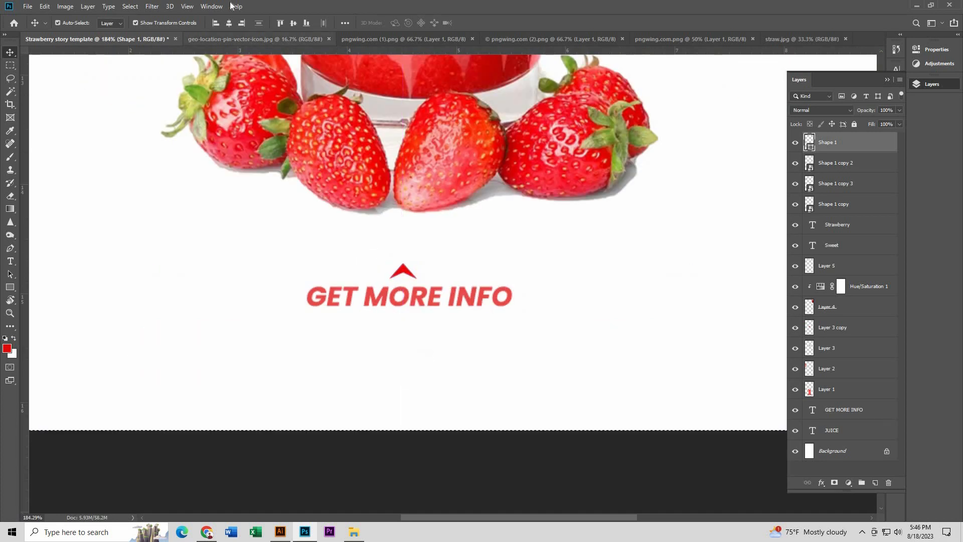
{"action": "key", "text": "Right"}
{"action": "key", "text": "Right"}
{"action": "key", "text": "Right"}
{"action": "key", "text": "Right"}
{"action": "key", "text": "Right"}
{"action": "key", "text": "Right"}
{"action": "key", "text": "Right"}
{"action": "scroll", "coordinate": [426, 281], "scroll_direction": "down", "scroll_amount": 6}
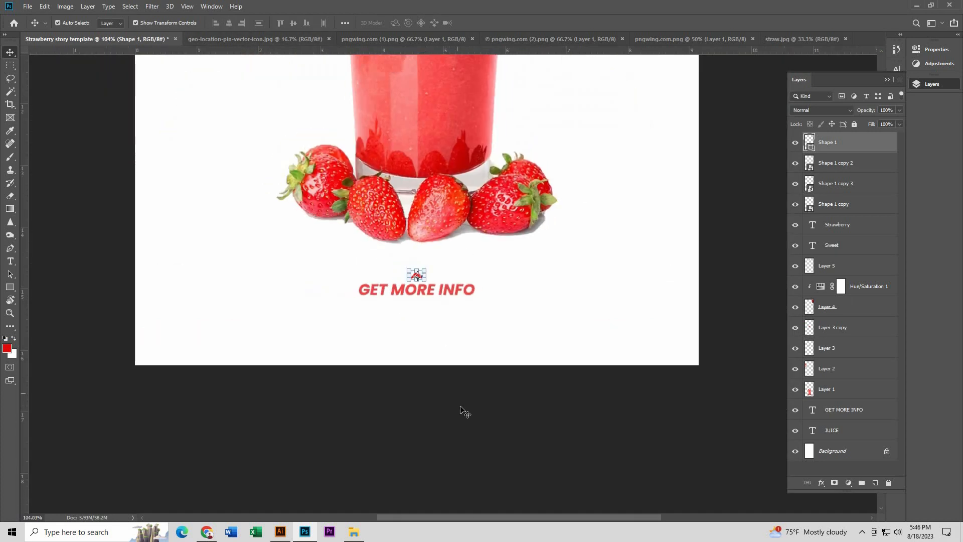
{"action": "left_click", "coordinate": [464, 412]}
Step: Set the opacity of the GET MORE INFO text layer to 100%
{"action": "scroll", "coordinate": [457, 291], "scroll_direction": "up", "scroll_amount": 3}
{"action": "left_click", "coordinate": [475, 292]}
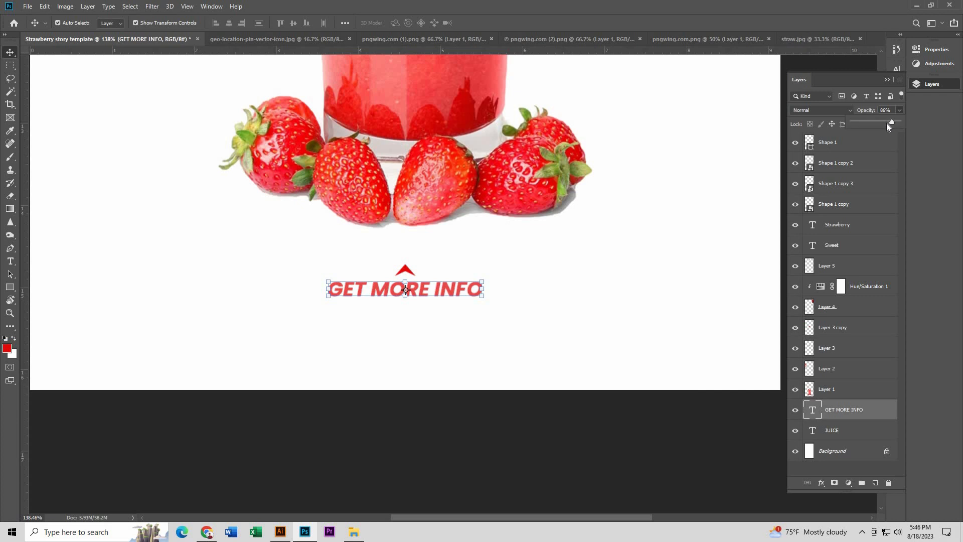
{"action": "left_click", "coordinate": [536, 397]}
{"action": "scroll", "coordinate": [441, 336], "scroll_direction": "down", "scroll_amount": 5}
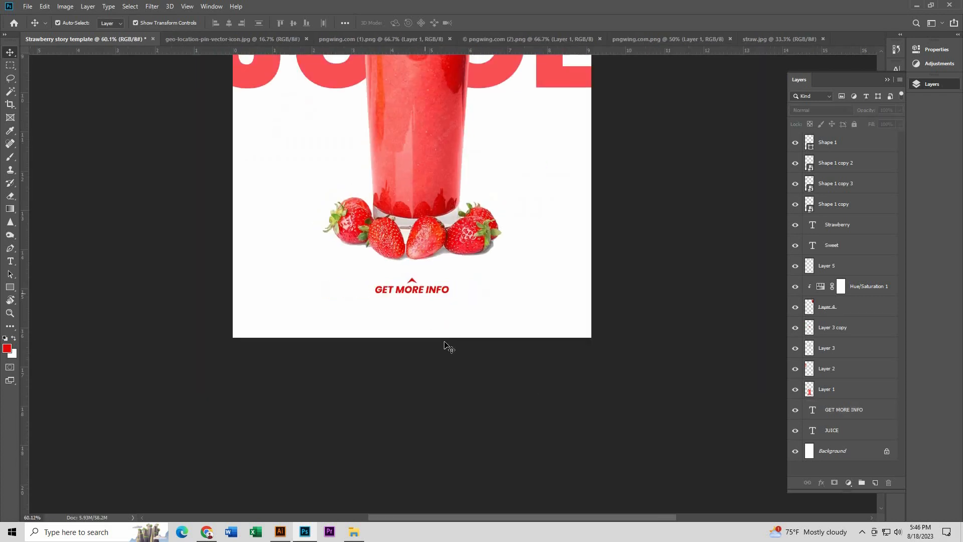
{"action": "scroll", "coordinate": [434, 336], "scroll_direction": "down", "scroll_amount": 2}
{"action": "scroll", "coordinate": [451, 397], "scroll_direction": "up", "scroll_amount": 3}
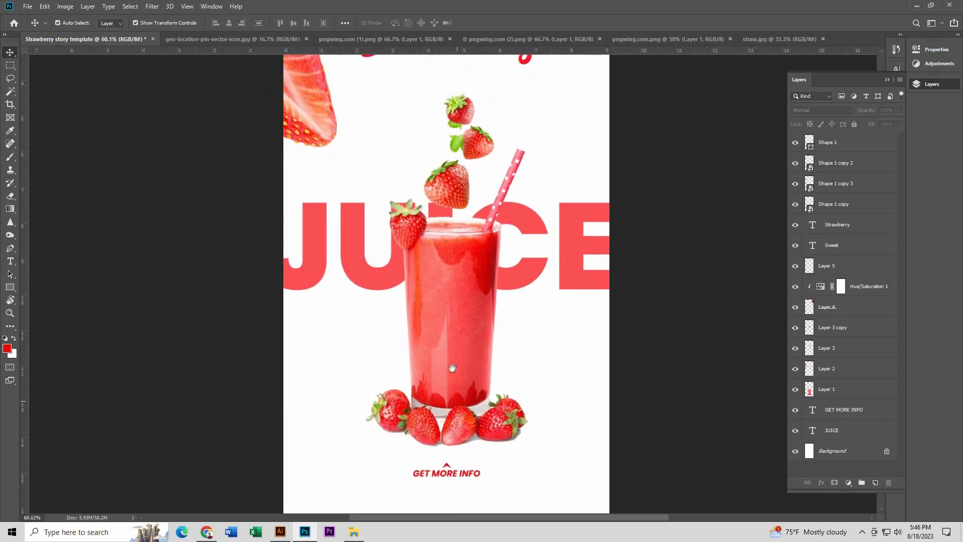
{"action": "scroll", "coordinate": [420, 384], "scroll_direction": "up", "scroll_amount": 5}
Step: Nudge the red arrowhead slightly up, away from the GET MORE INFO text
{"action": "left_click", "coordinate": [432, 309]}
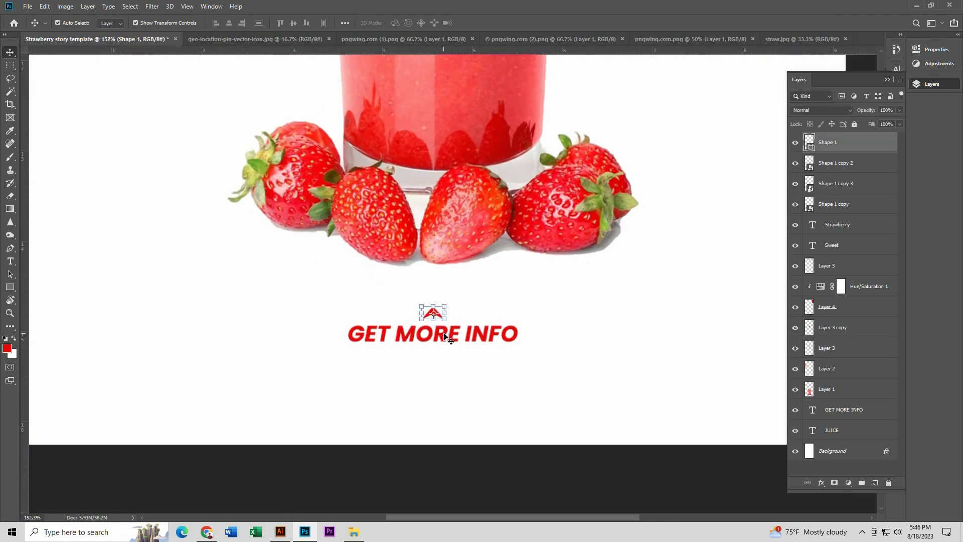
{"action": "key", "text": "Up"}
{"action": "key", "text": "Up"}
{"action": "key", "text": "Up"}
{"action": "key", "text": "Up"}
{"action": "left_click", "coordinate": [483, 348]}
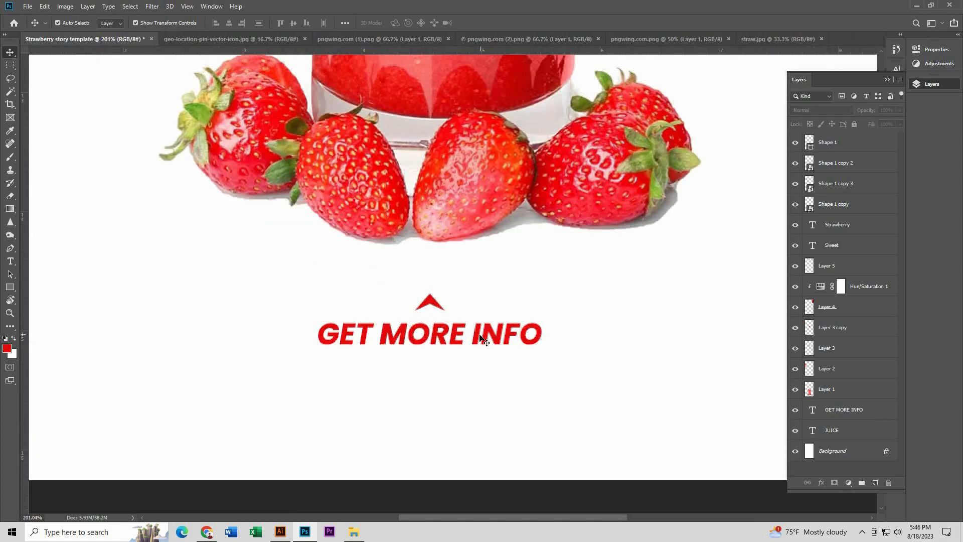
Step: Nudge the GET MORE INFO text slightly up towards the arrowhead
{"action": "left_click", "coordinate": [480, 333]}
{"action": "key", "text": "Up"}
{"action": "key", "text": "Up"}
{"action": "key", "text": "Up"}
{"action": "key", "text": "Up"}
{"action": "left_click", "coordinate": [467, 346]}
Step: Duplicate the GET MORE INFO text and place the copy near the lower-left corner of the canvas
{"action": "scroll", "coordinate": [423, 314], "scroll_direction": "down", "scroll_amount": 4}
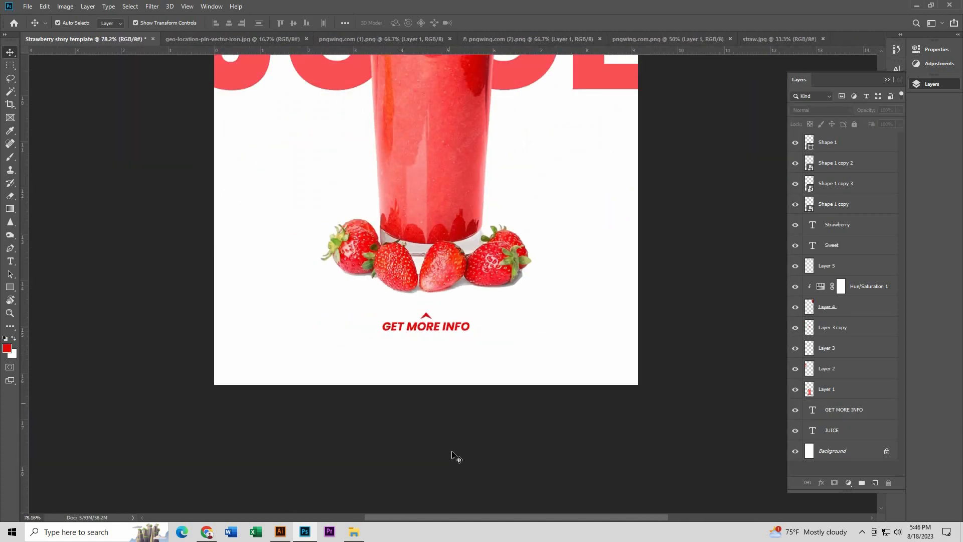
{"action": "scroll", "coordinate": [440, 406], "scroll_direction": "down", "scroll_amount": 3}
{"action": "scroll", "coordinate": [435, 373], "scroll_direction": "up", "scroll_amount": 1}
{"action": "left_click", "coordinate": [424, 349]}
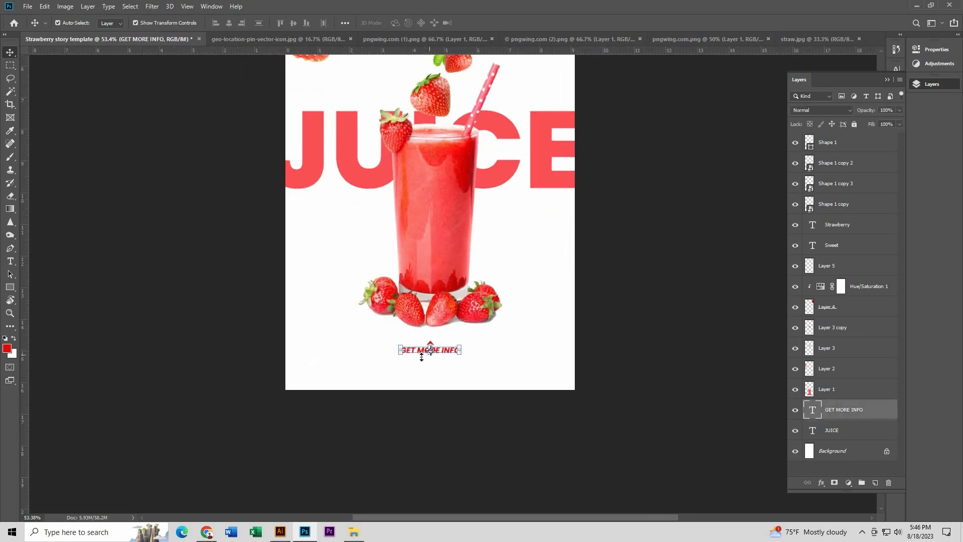
{"action": "scroll", "coordinate": [467, 353], "scroll_direction": "up", "scroll_amount": 3}
{"action": "left_click_drag", "start_coordinate": [405, 346], "coordinate": [270, 381]}
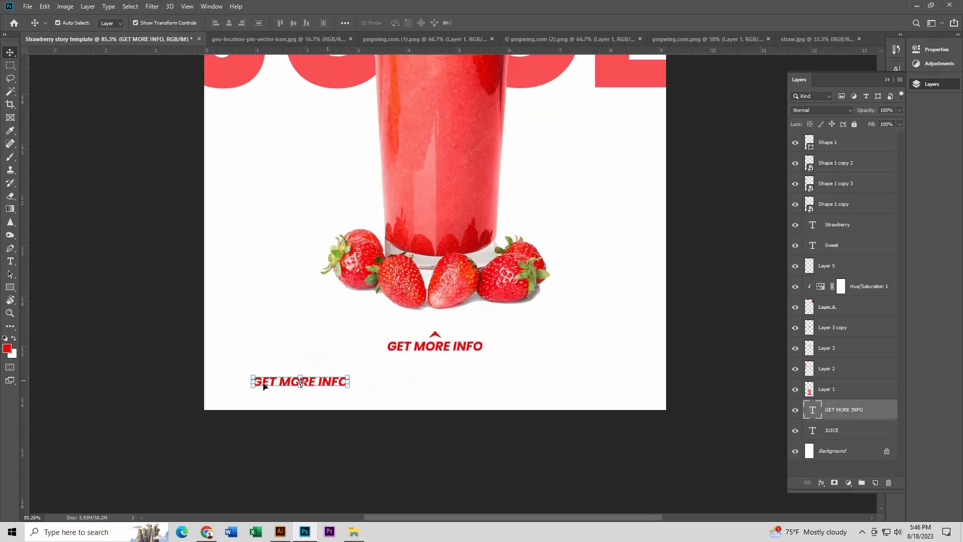
Step: Change the font style of the copied GET MORE INFO text to Poppins SemiBold
{"action": "scroll", "coordinate": [265, 378], "scroll_direction": "up", "scroll_amount": 2}
{"action": "key", "text": "t"}
{"action": "left_click", "coordinate": [265, 378]}
{"action": "key", "text": "ctrl+a"}
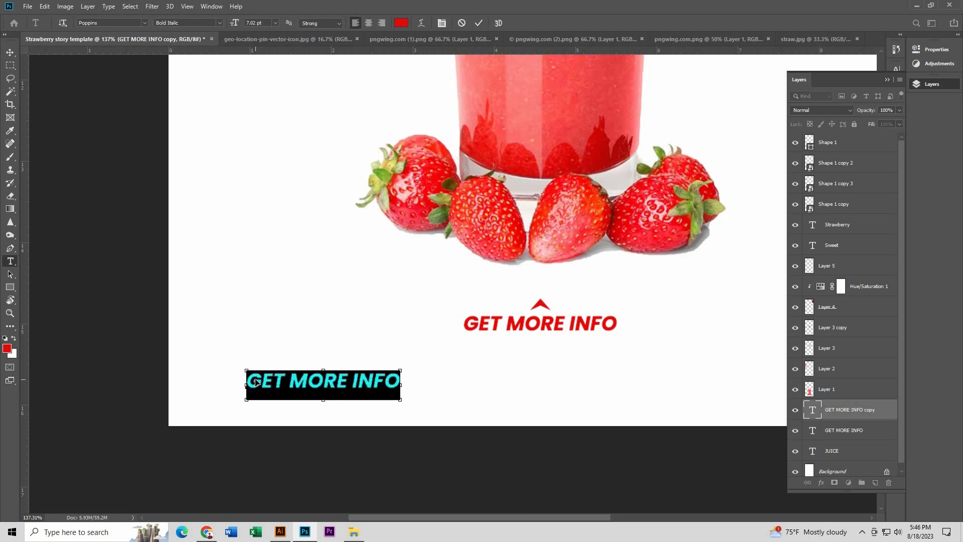
{"action": "left_click", "coordinate": [220, 22]}
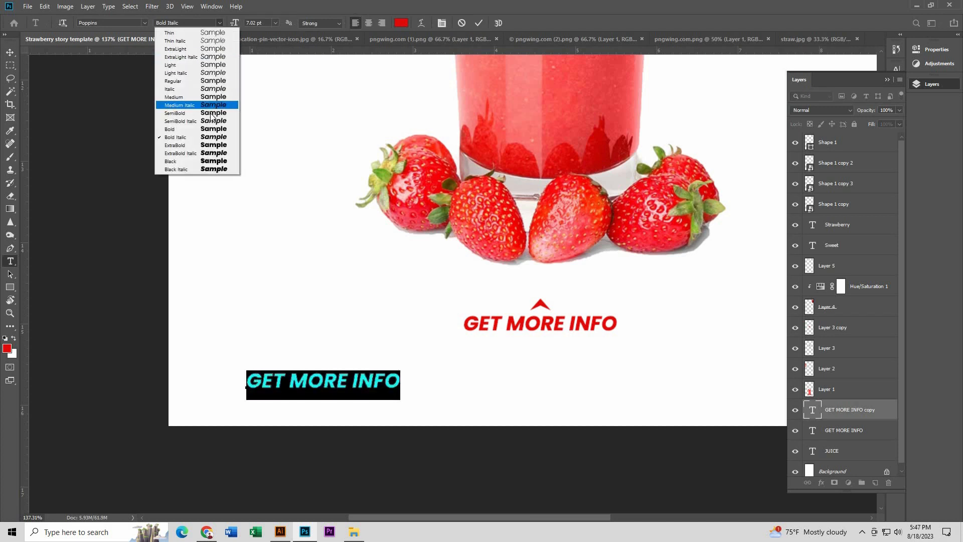
{"action": "left_click", "coordinate": [186, 114]}
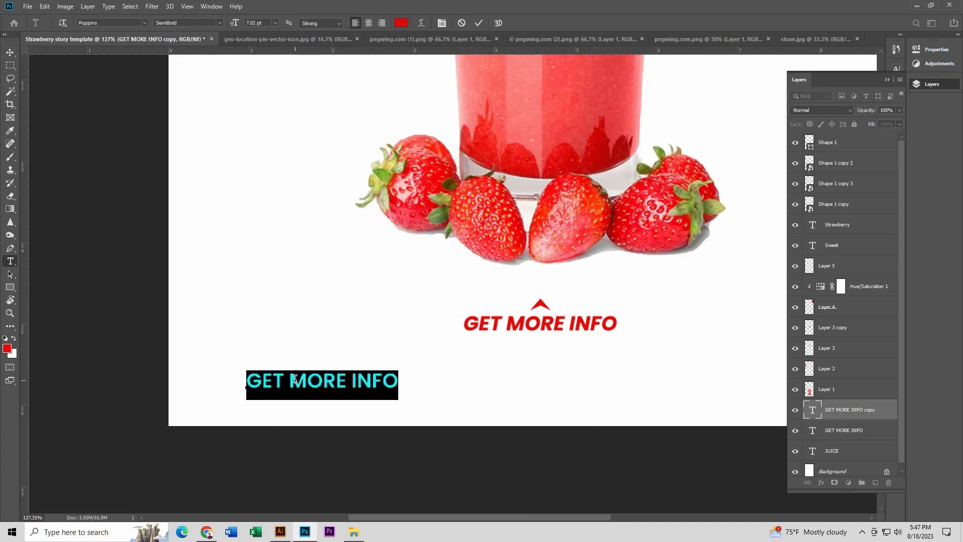
Step: Replace the copied text with CONTACT US: and move it closer to the canvas's lower-left corner
{"action": "type", "text": "C"}
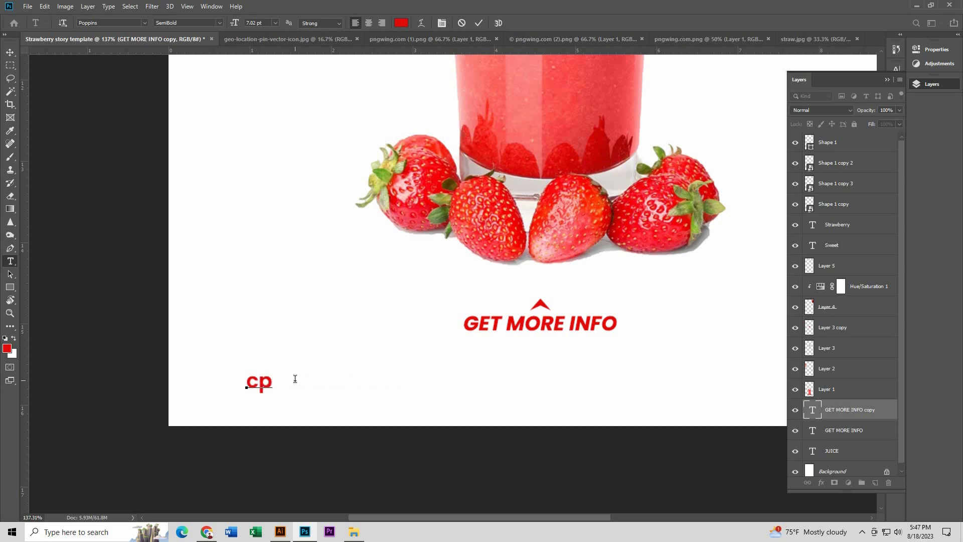
{"action": "key", "text": "BackSpace"}
{"action": "key", "text": "BackSpace"}
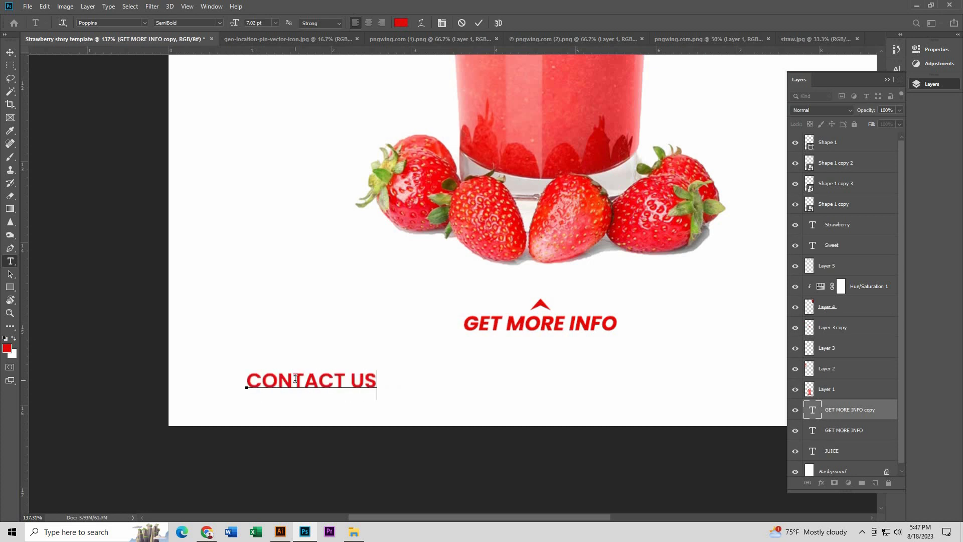
{"action": "left_click", "coordinate": [9, 52]}
{"action": "scroll", "coordinate": [257, 374], "scroll_direction": "up", "scroll_amount": 1}
{"action": "left_click_drag", "start_coordinate": [259, 387], "coordinate": [207, 369]}
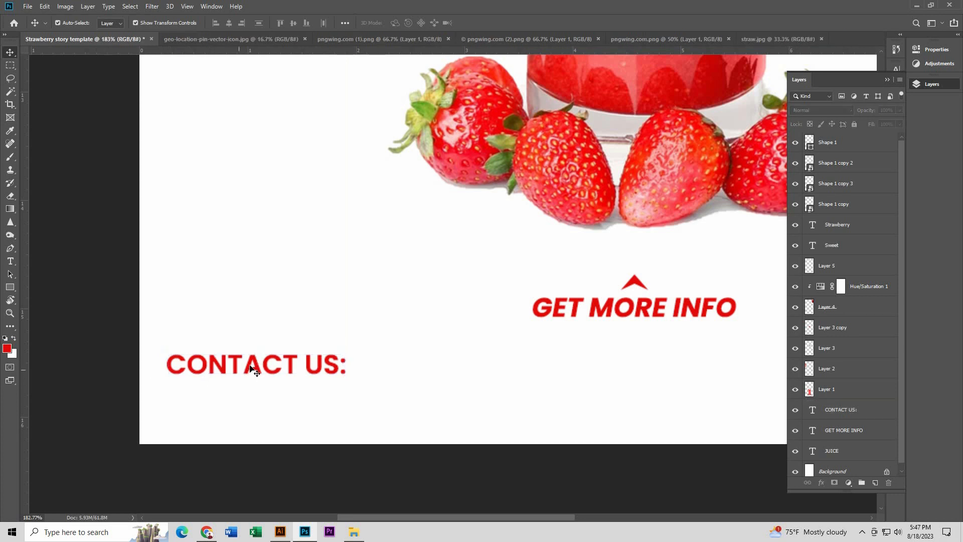
Step: Duplicate the CONTACT US: text directly beneath itself and replace the copy's wording with the contact phone number
{"action": "left_click_drag", "start_coordinate": [288, 365], "coordinate": [289, 393], "text": "alt"}
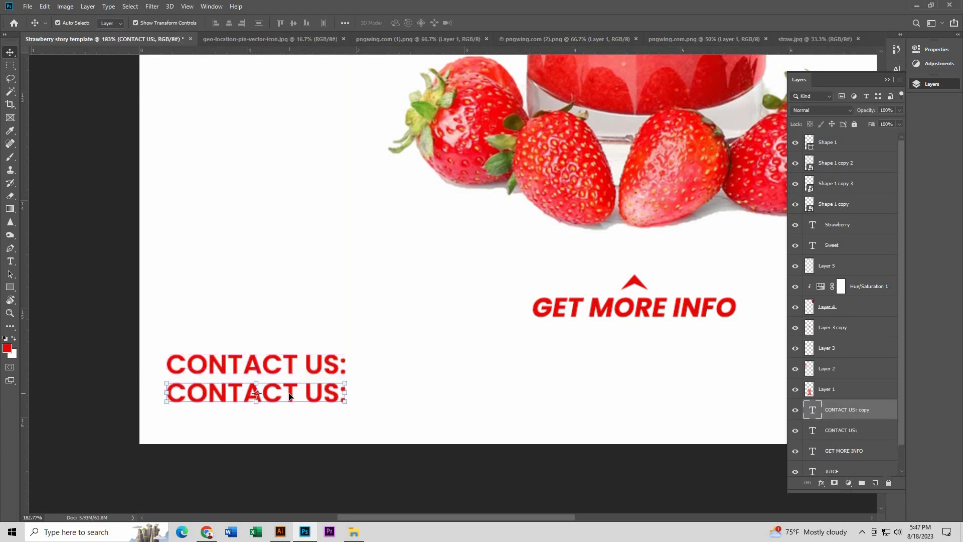
{"action": "key", "text": "t"}
{"action": "triple_click", "coordinate": [258, 390]}
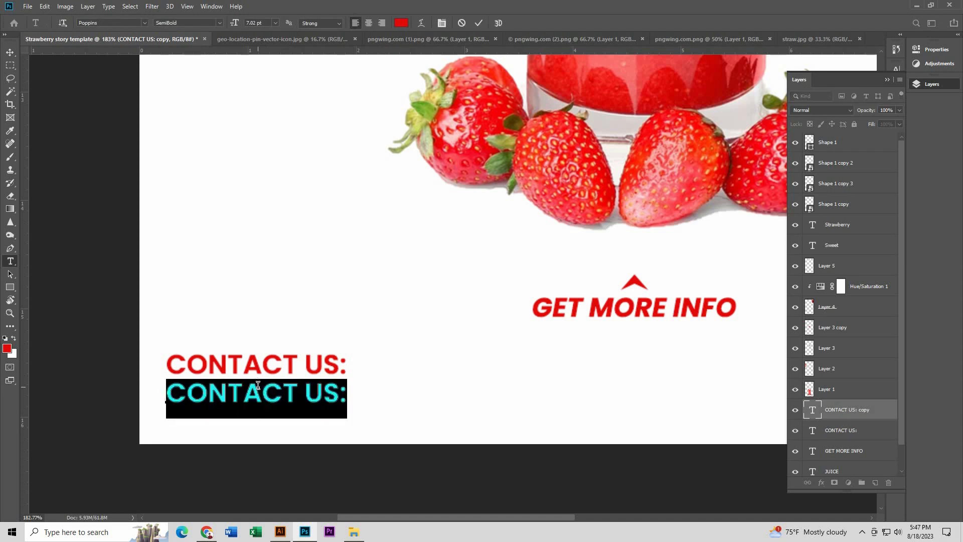
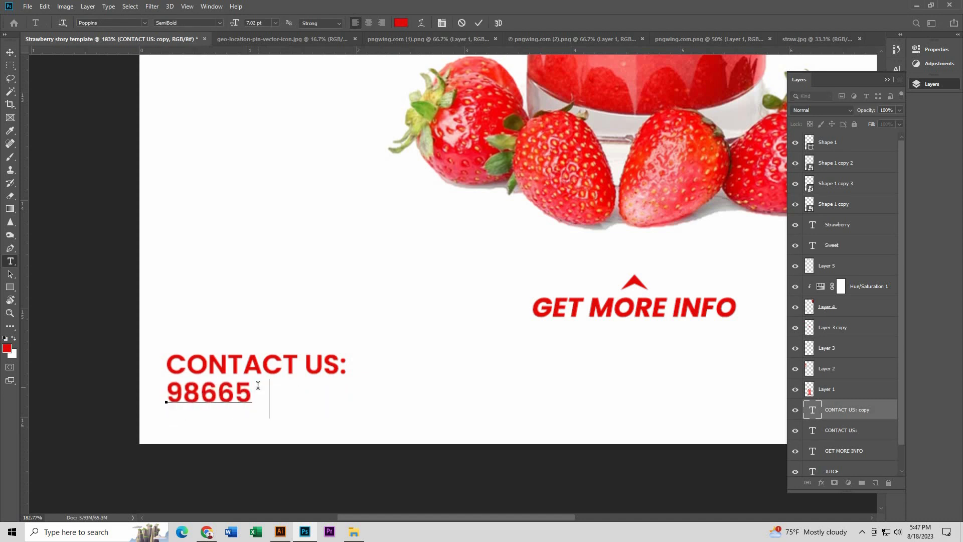
{"action": "left_click", "coordinate": [10, 52]}
Step: Scale the CONTACT US: text down to about 62% and enlarge the phone number beneath it
{"action": "scroll", "coordinate": [172, 344], "scroll_direction": "down", "scroll_amount": 1}
{"action": "key", "text": "ctrl+t"}
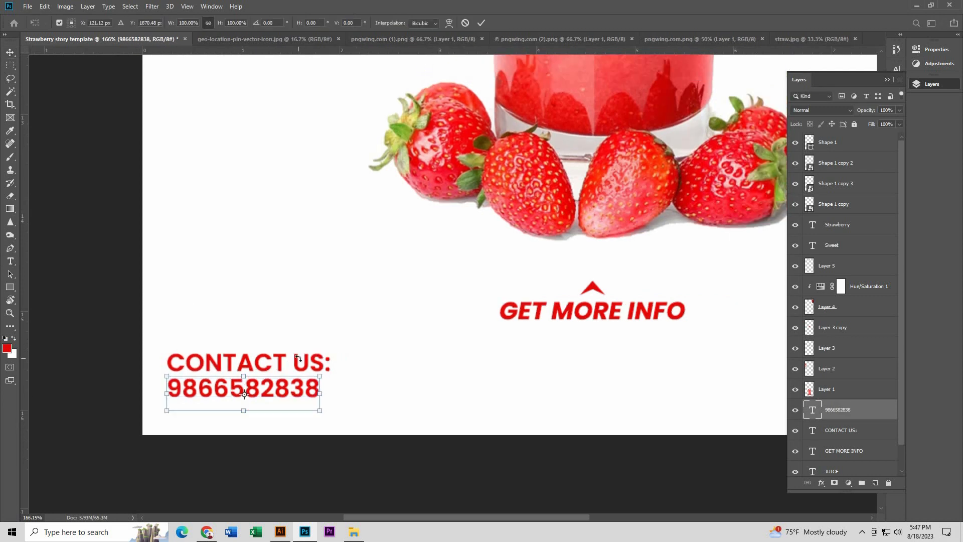
{"action": "key", "text": "Return"}
{"action": "left_click", "coordinate": [316, 362]}
{"action": "left_click_drag", "start_coordinate": [331, 350], "coordinate": [265, 356]}
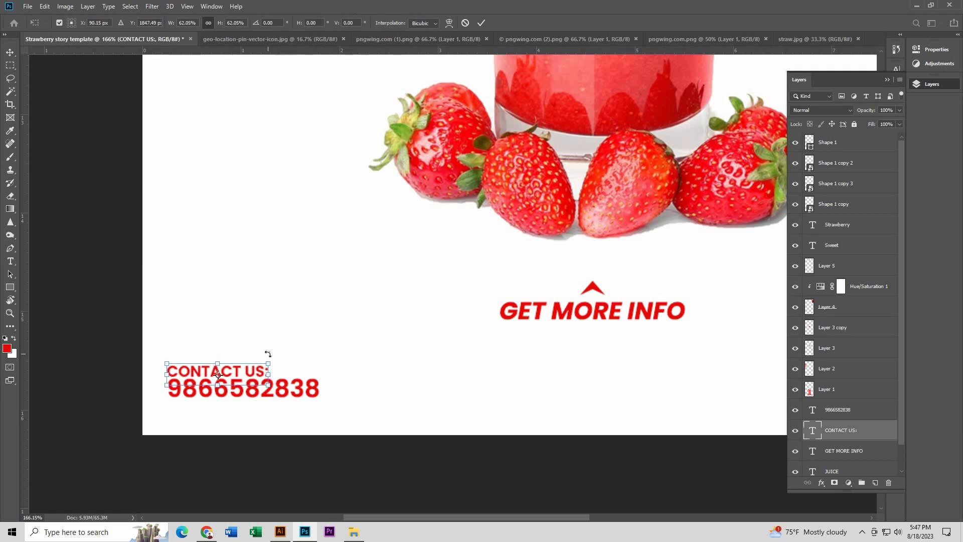
{"action": "key", "text": "Return"}
{"action": "left_click", "coordinate": [297, 384]}
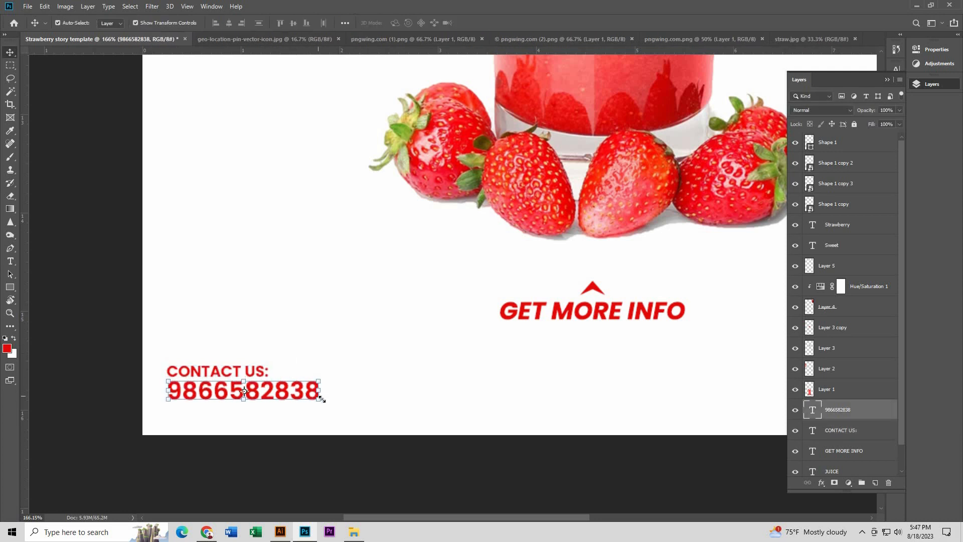
{"action": "left_click_drag", "start_coordinate": [319, 397], "coordinate": [366, 431]}
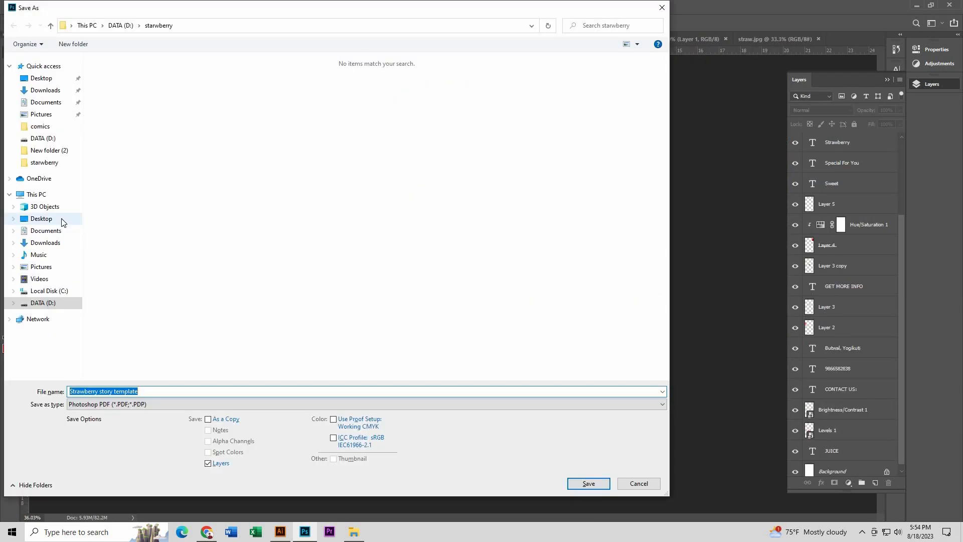
Step: Save the design to DATA (D:) as Strawberry story template in Photoshop PSD format with Maximize Compatibility enabled
{"action": "left_click", "coordinate": [60, 219]}
{"action": "left_click", "coordinate": [50, 303]}
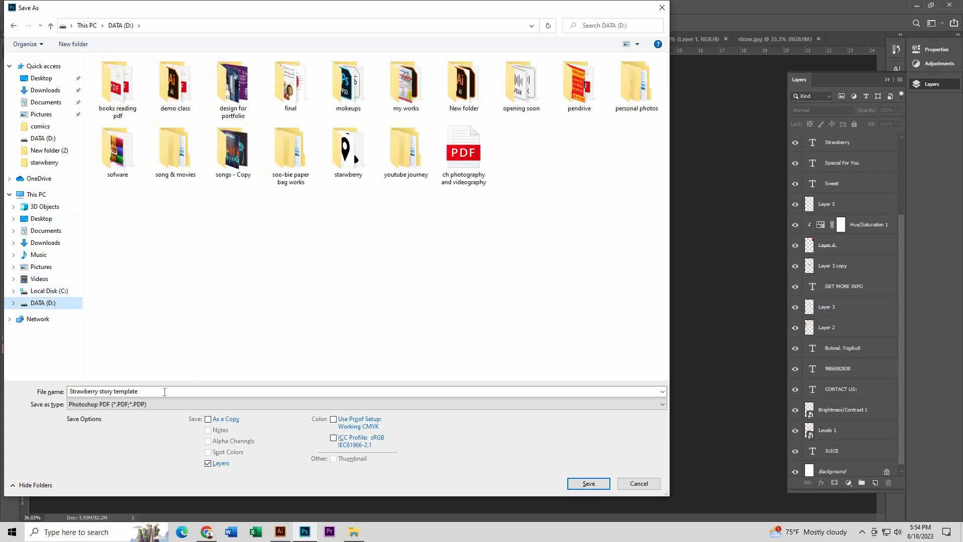
{"action": "left_click", "coordinate": [157, 403]}
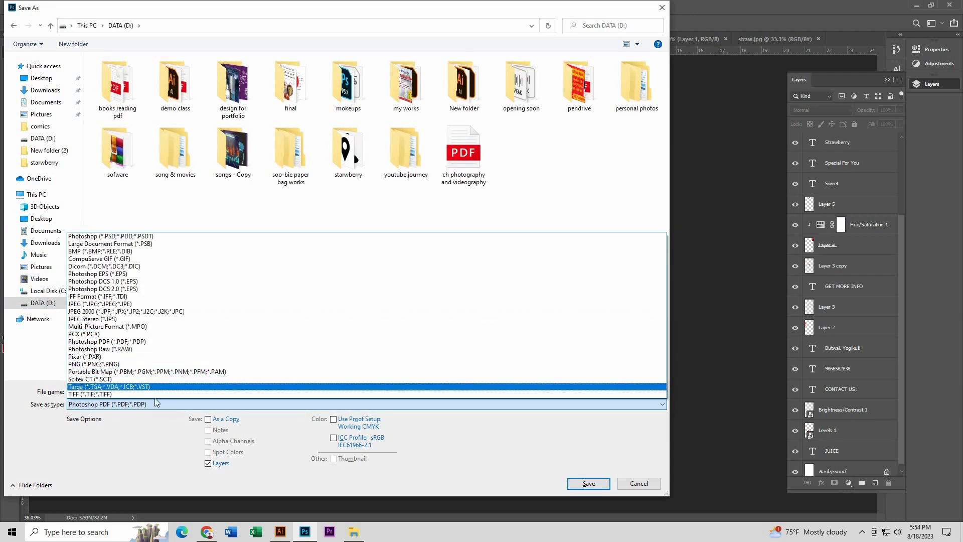
{"action": "left_click", "coordinate": [120, 235]}
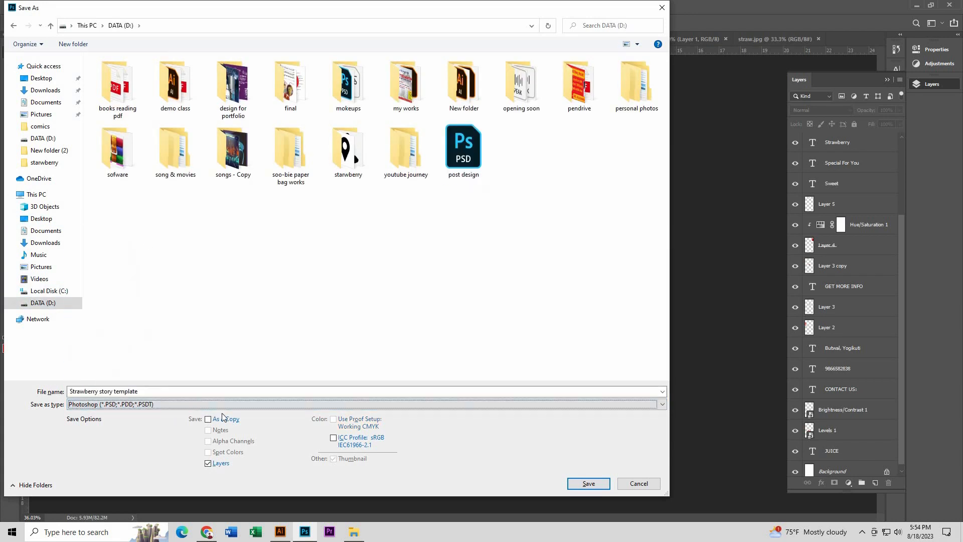
{"action": "left_click", "coordinate": [588, 483]}
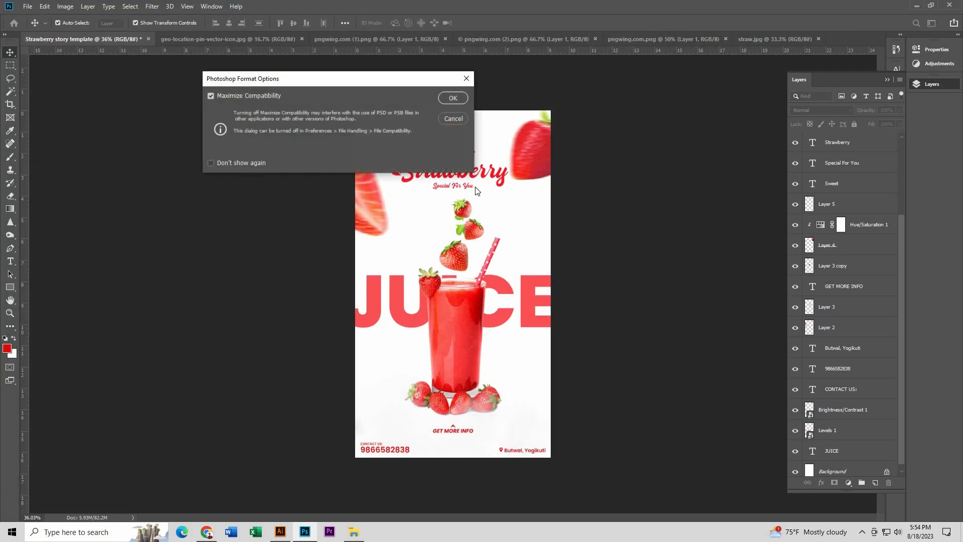
{"action": "left_click", "coordinate": [453, 98]}
{"action": "scroll", "coordinate": [621, 217], "scroll_direction": "up", "scroll_amount": 1}
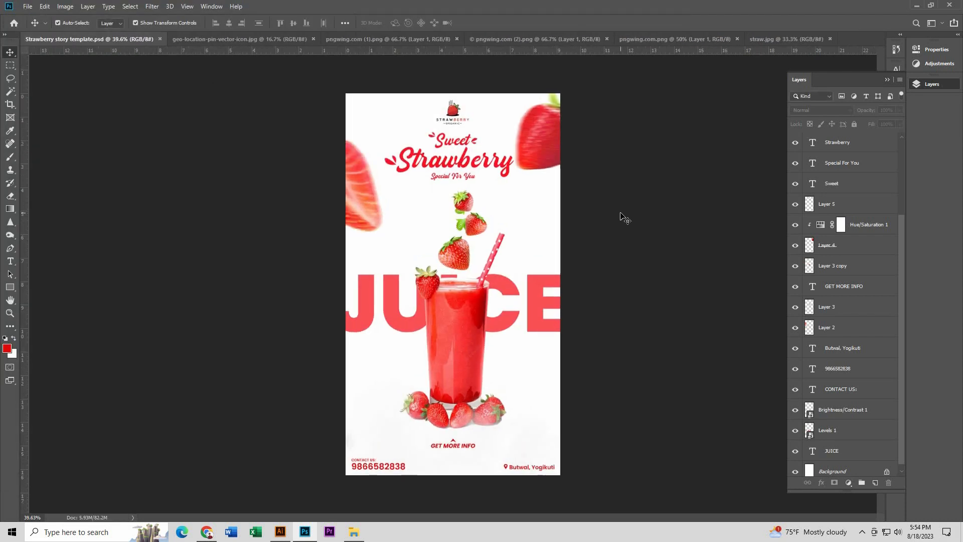